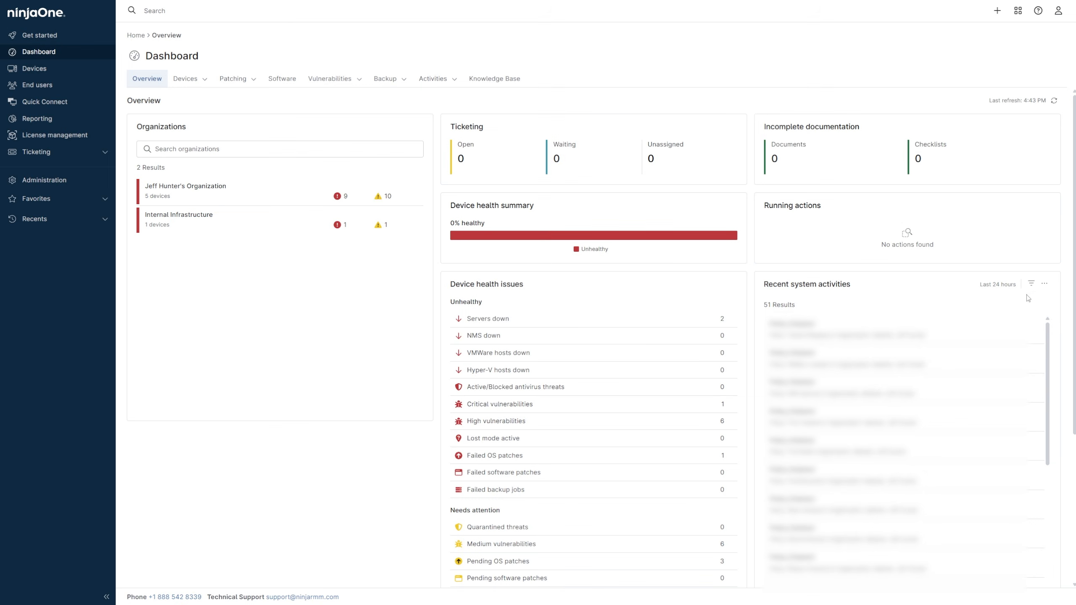
- Create and save a new organization named API Server with the default alerting schedule
click(998, 10)
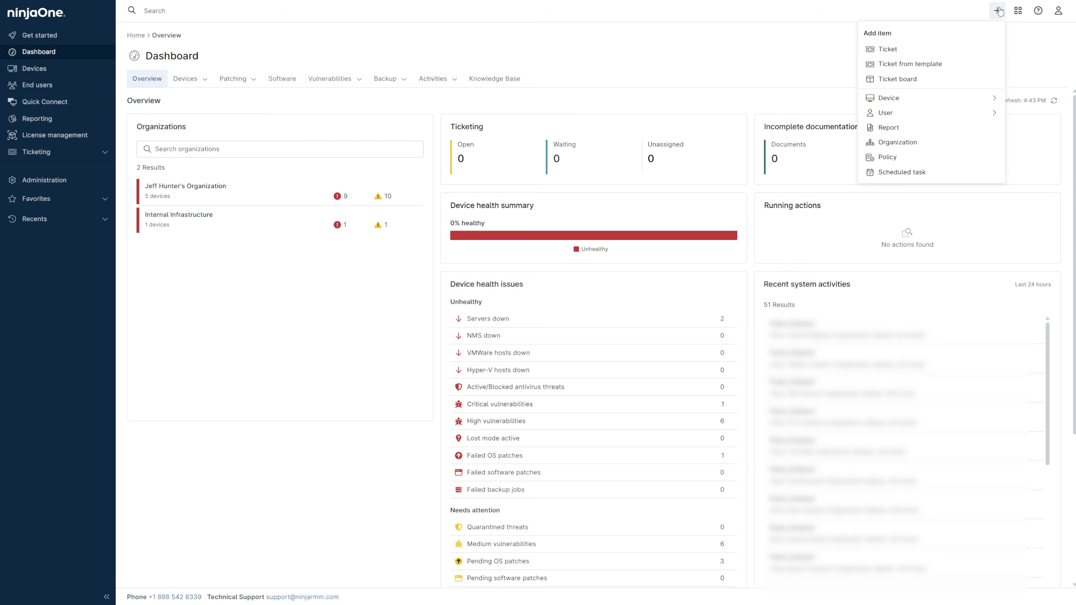
click(949, 147)
click(583, 87)
text(API Server)
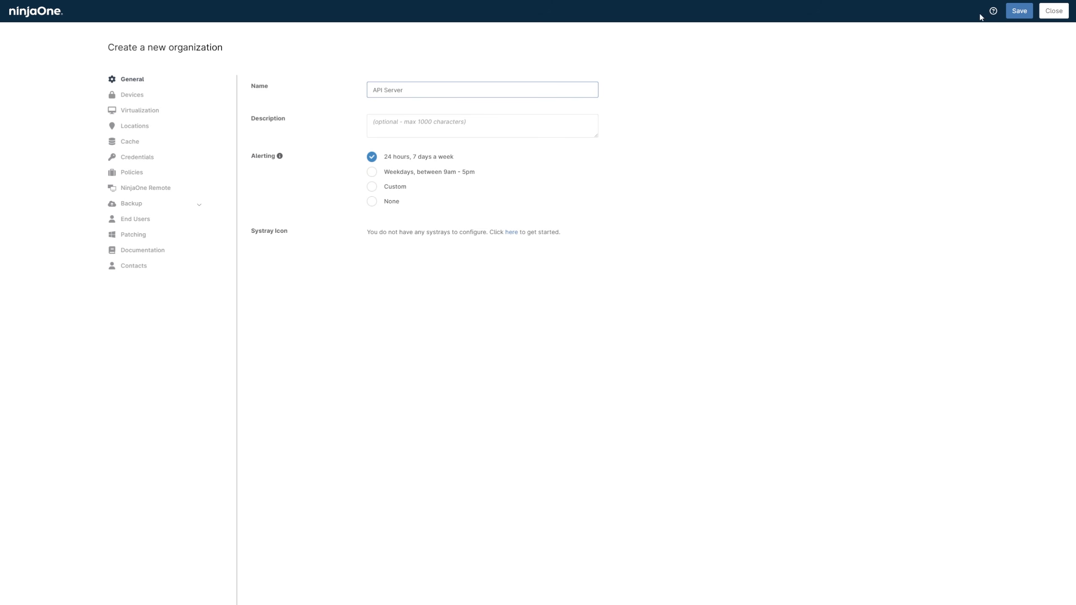
click(1010, 13)
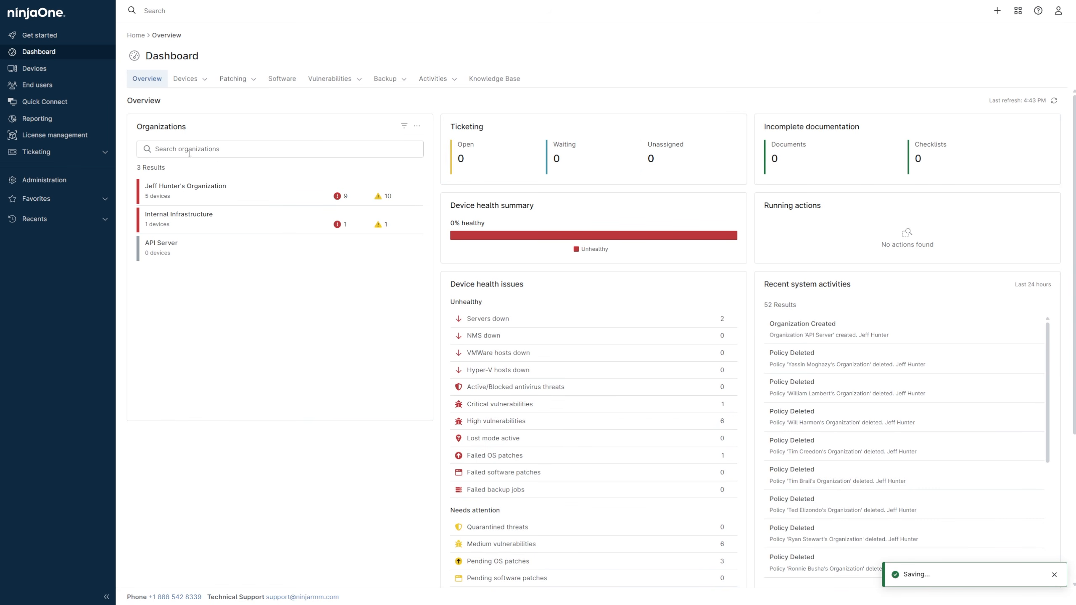
- Add a child device role named API Server under the Windows Server role in the device administration settings
click(77, 181)
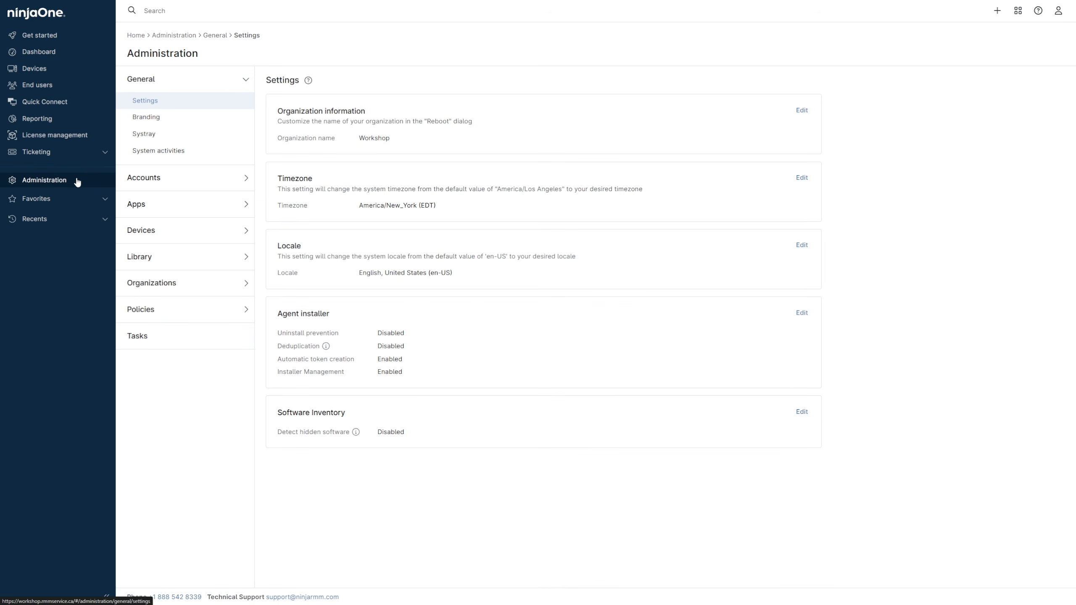
click(149, 231)
click(154, 202)
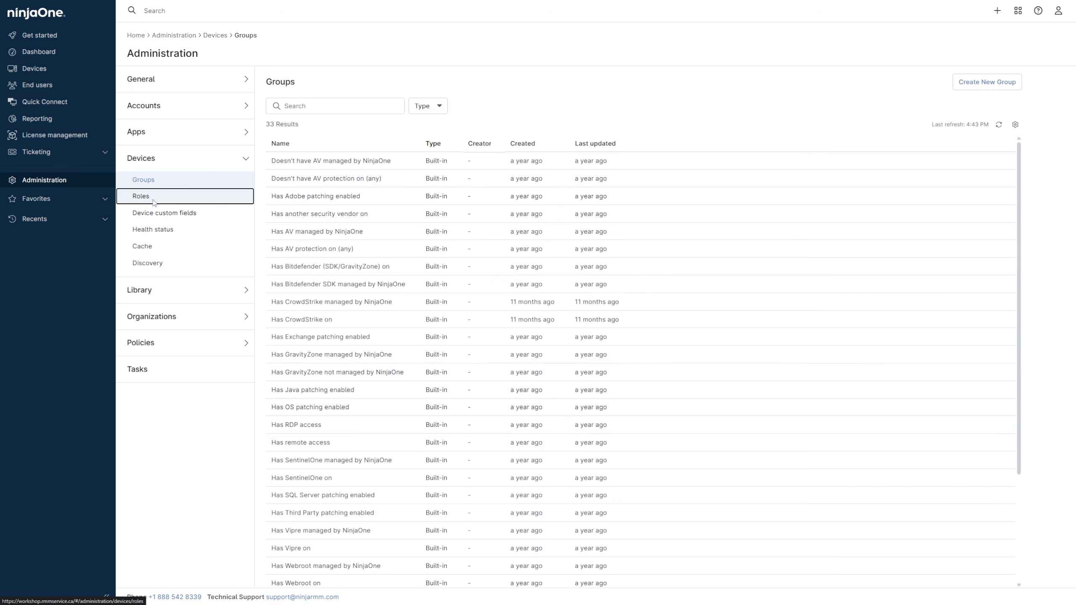
click(281, 313)
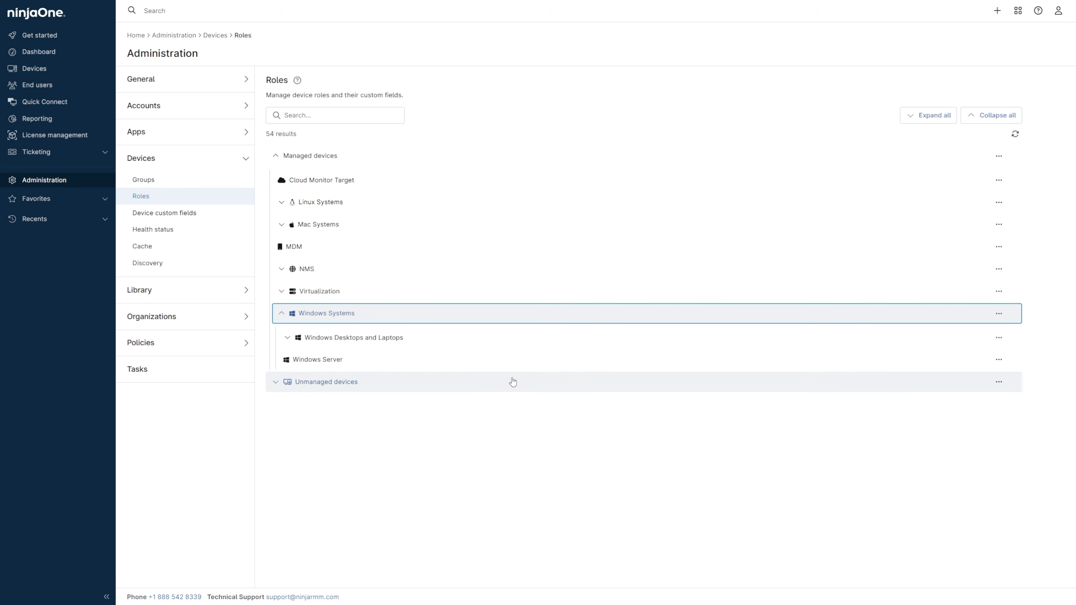
click(999, 360)
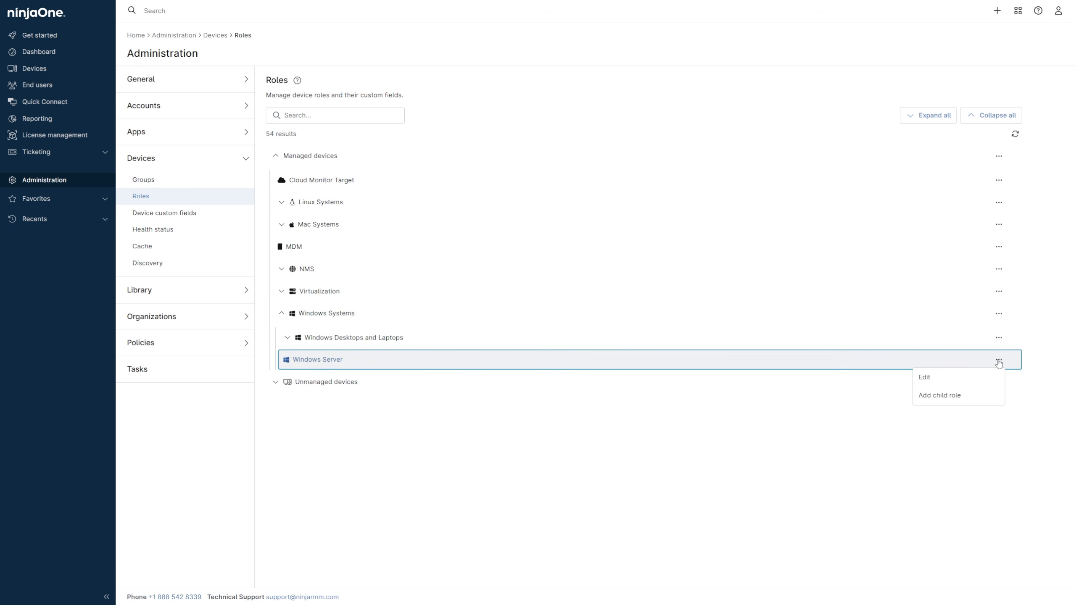
click(989, 396)
text(API Server)
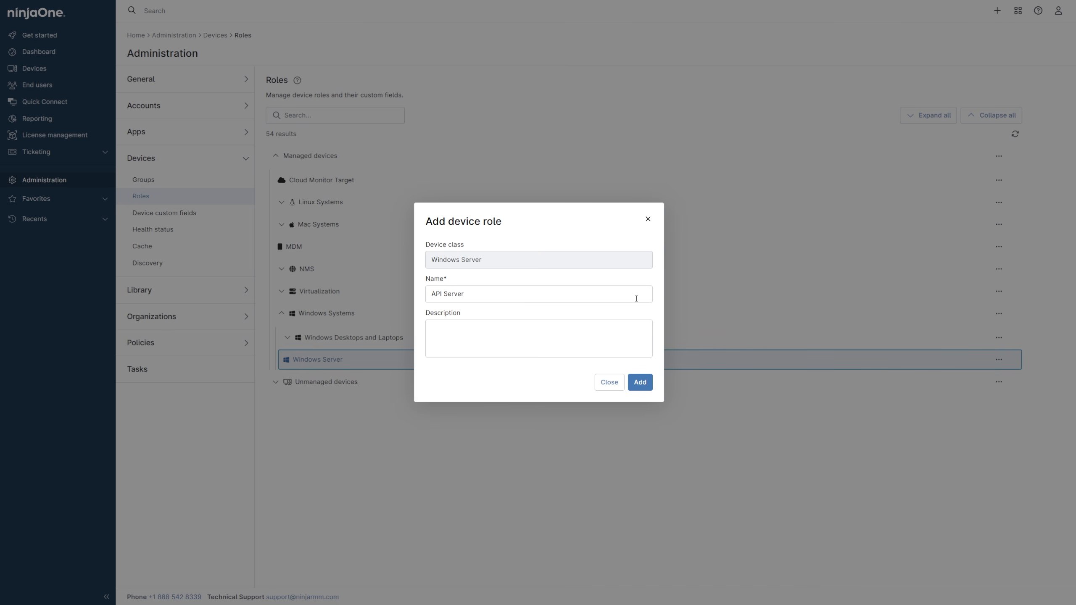
click(641, 382)
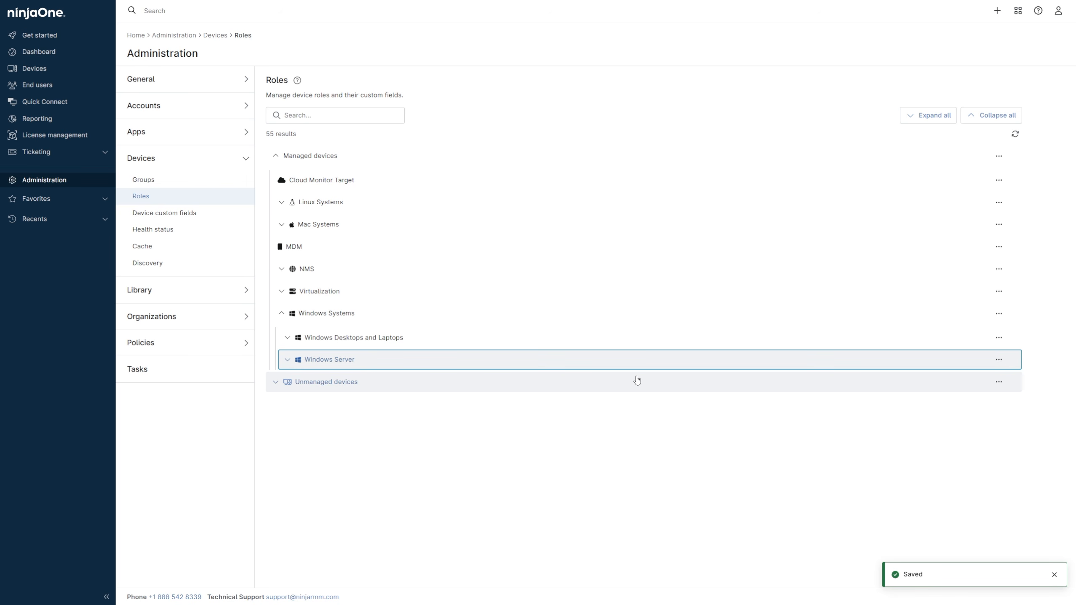
- Start a new device custom field of the Secure type
click(216, 224)
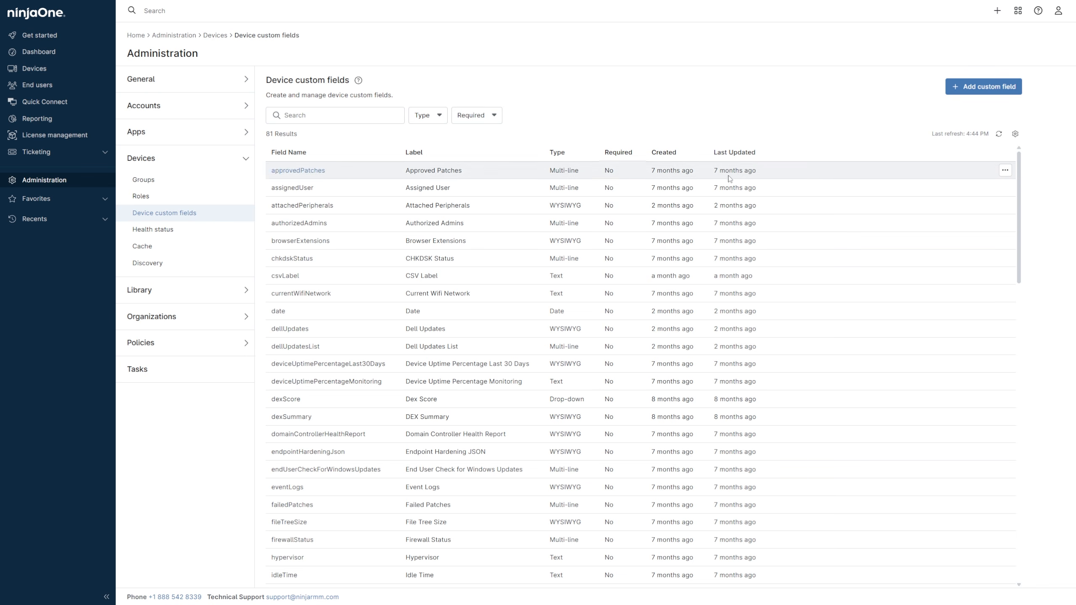
click(962, 88)
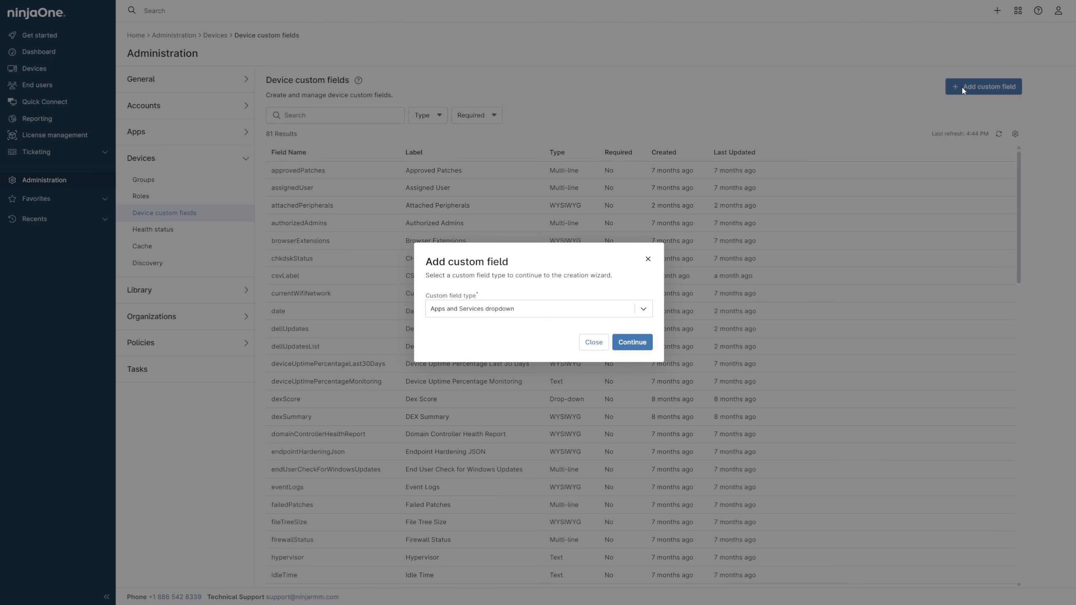
click(642, 309)
drag(648, 340, 643, 397)
scroll(643, 400, down, 2)
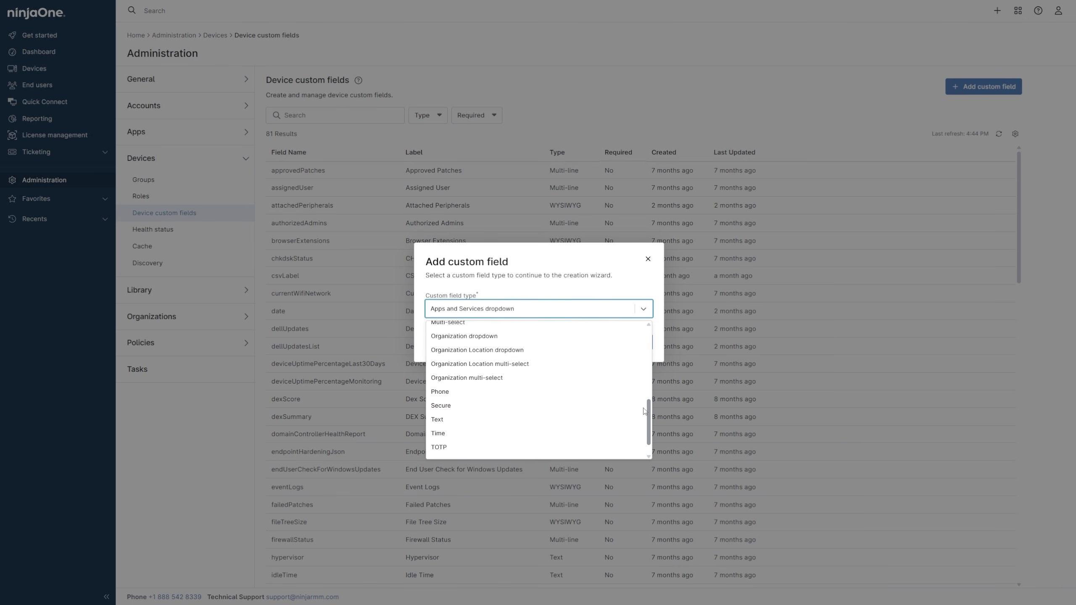
click(585, 398)
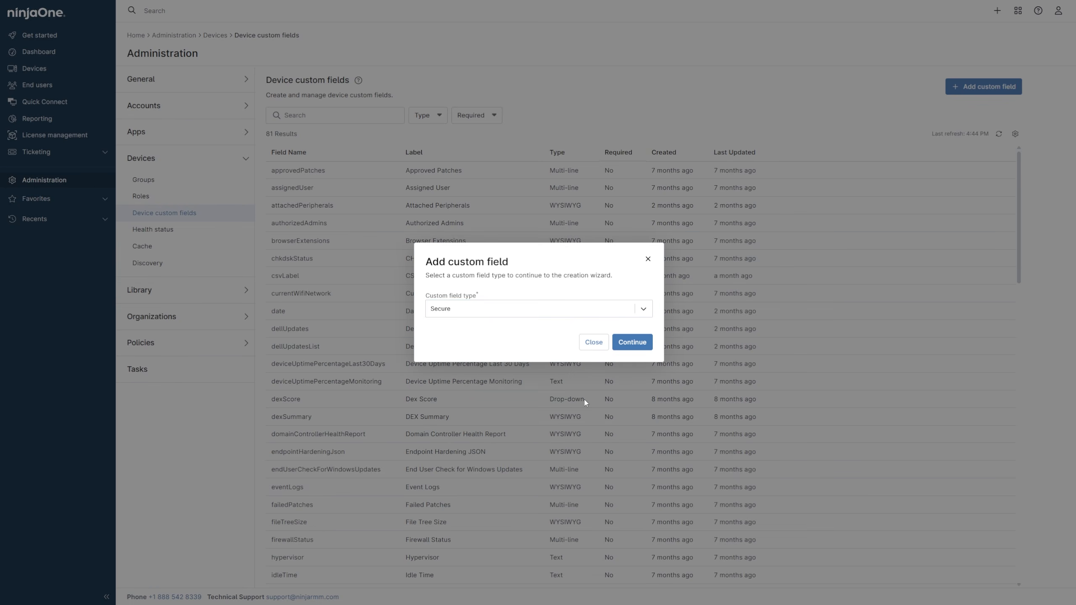
click(632, 342)
- Label the secure field NinjaOne Instance and exclude it from the default tab
click(524, 233)
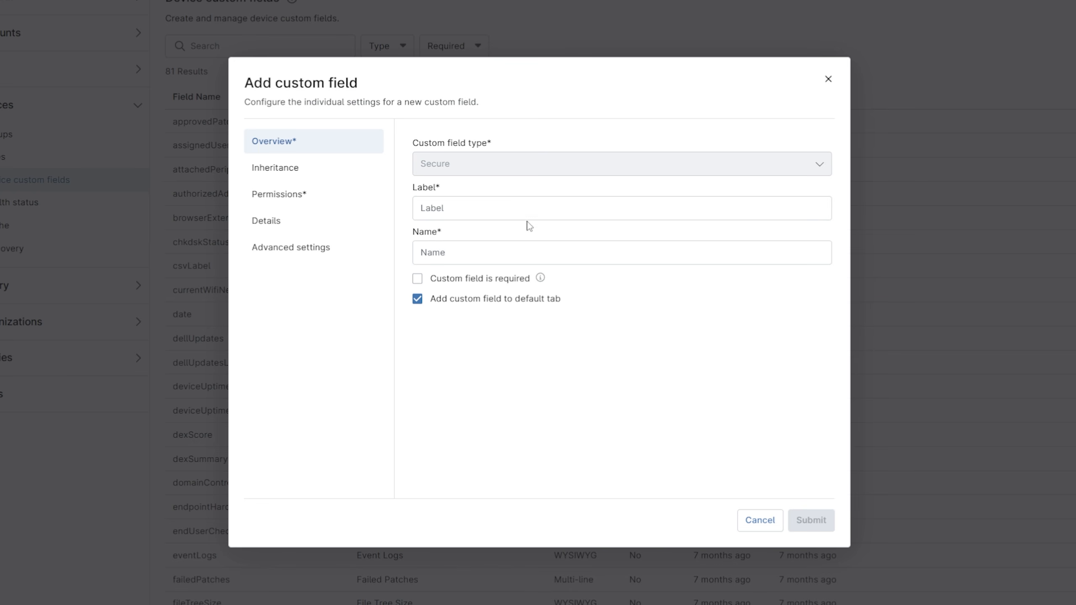
text(Ninja)
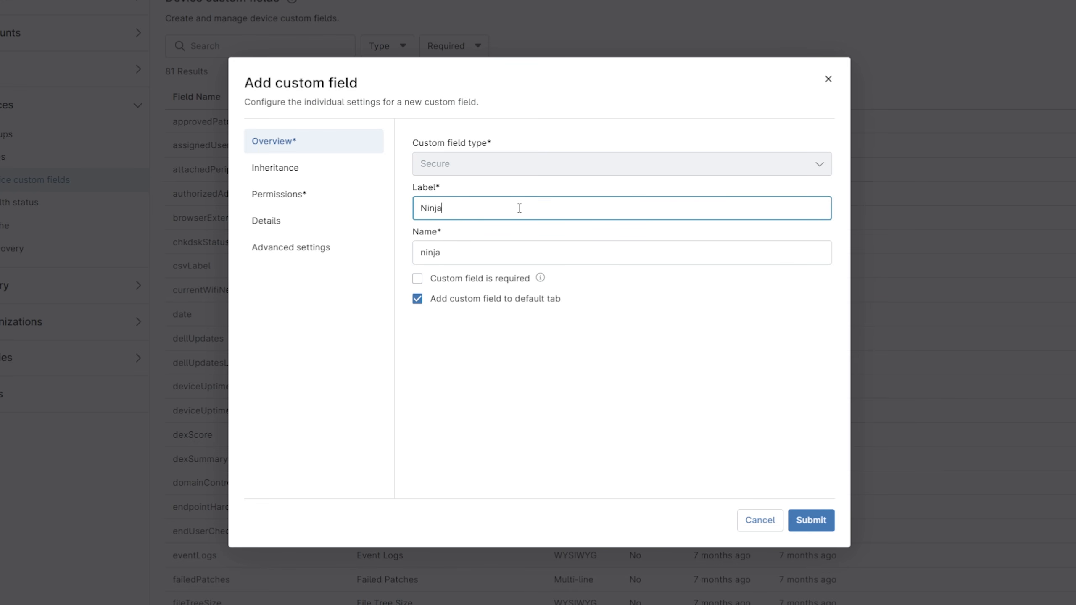
text(One Instance)
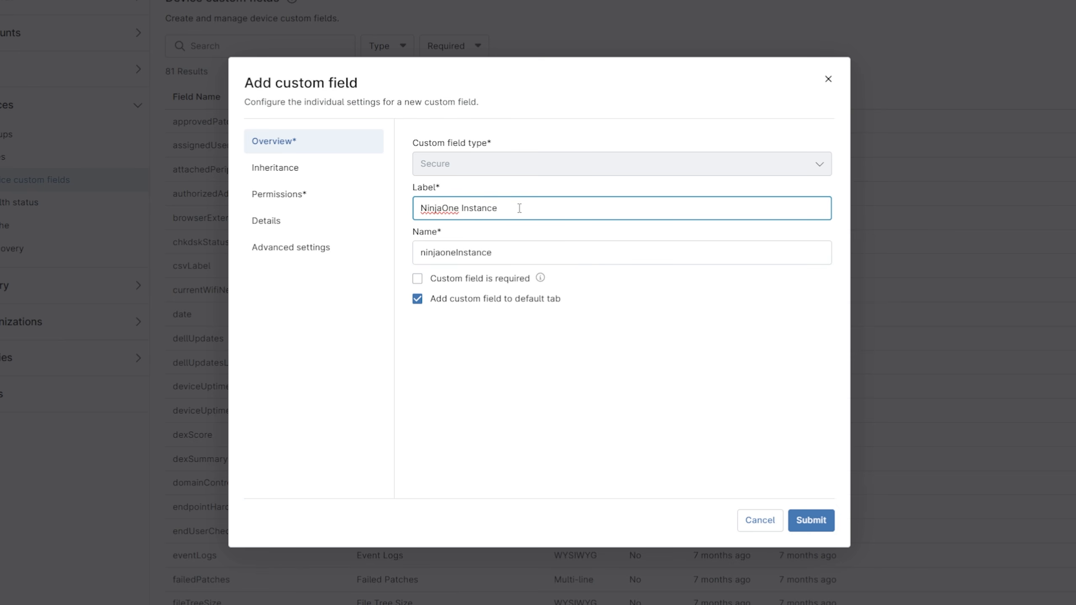
click(419, 301)
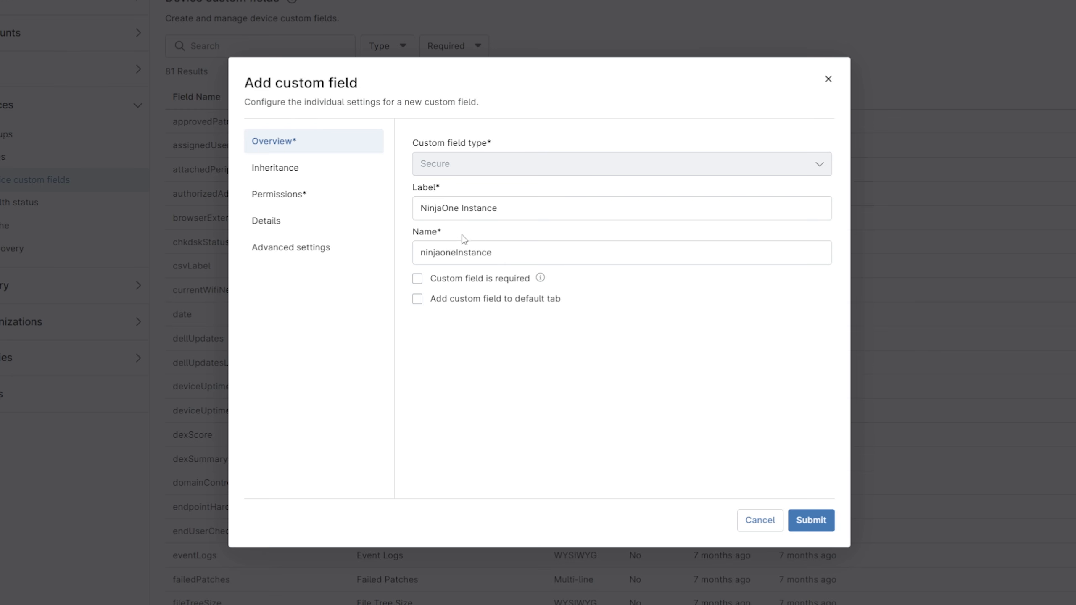
- Give automations Read Only permission on the NinjaOne Instance field and submit it
click(354, 196)
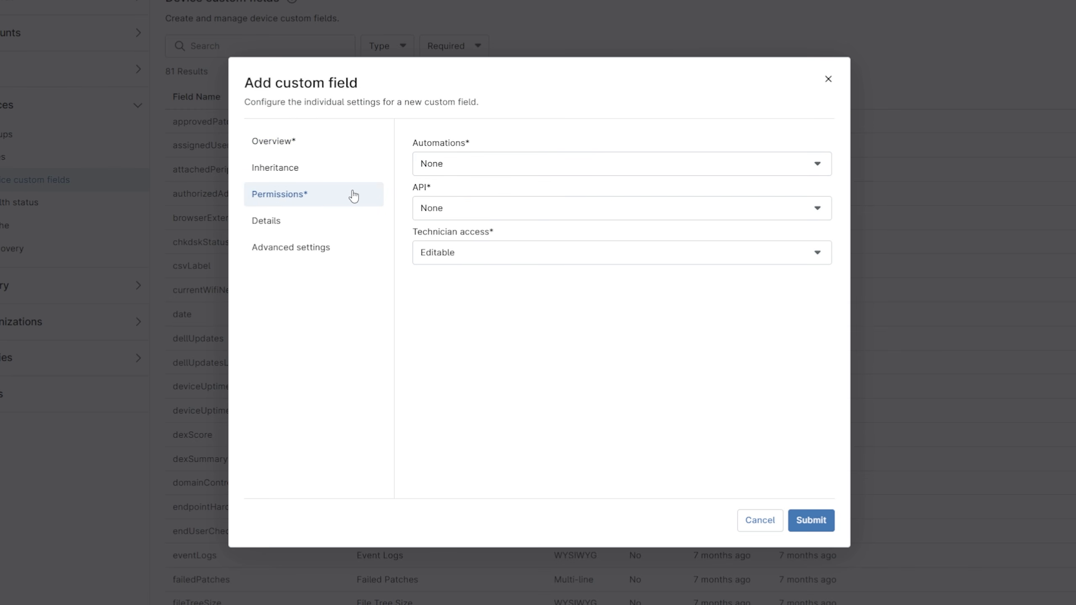
click(443, 170)
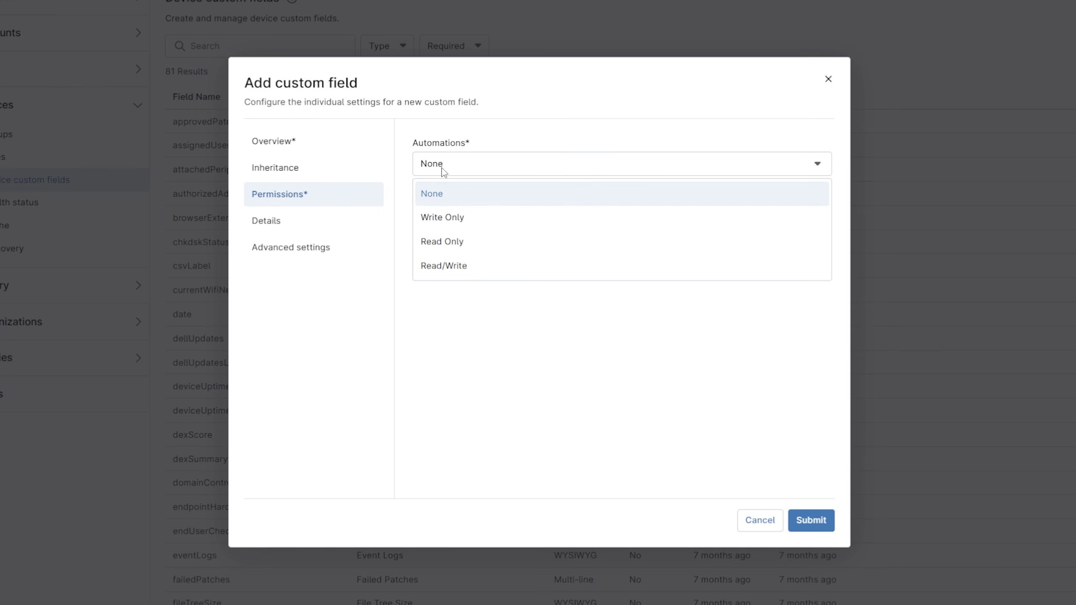
click(468, 249)
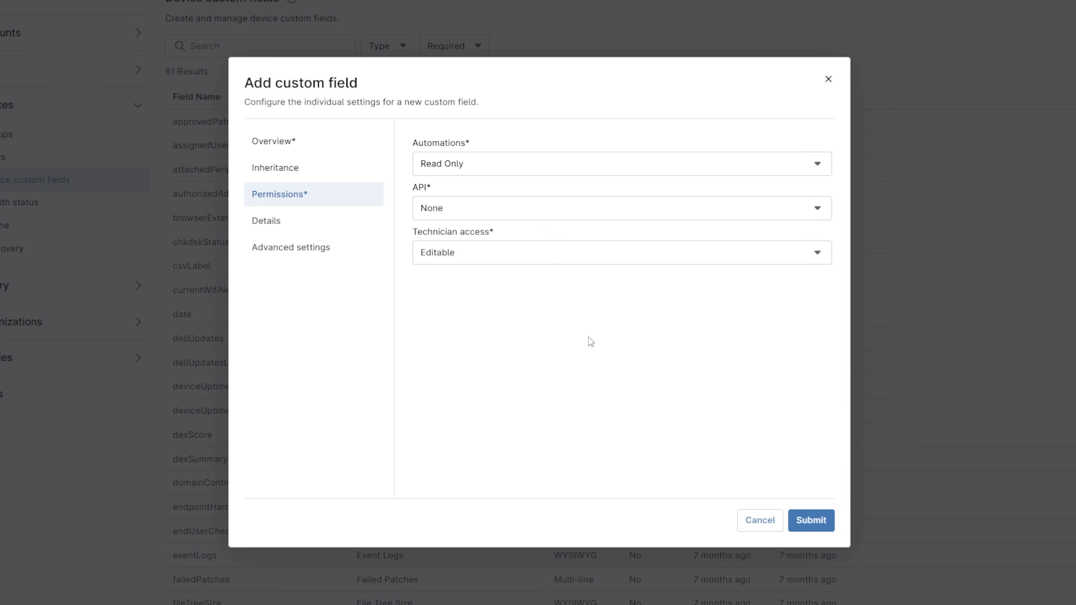
click(810, 519)
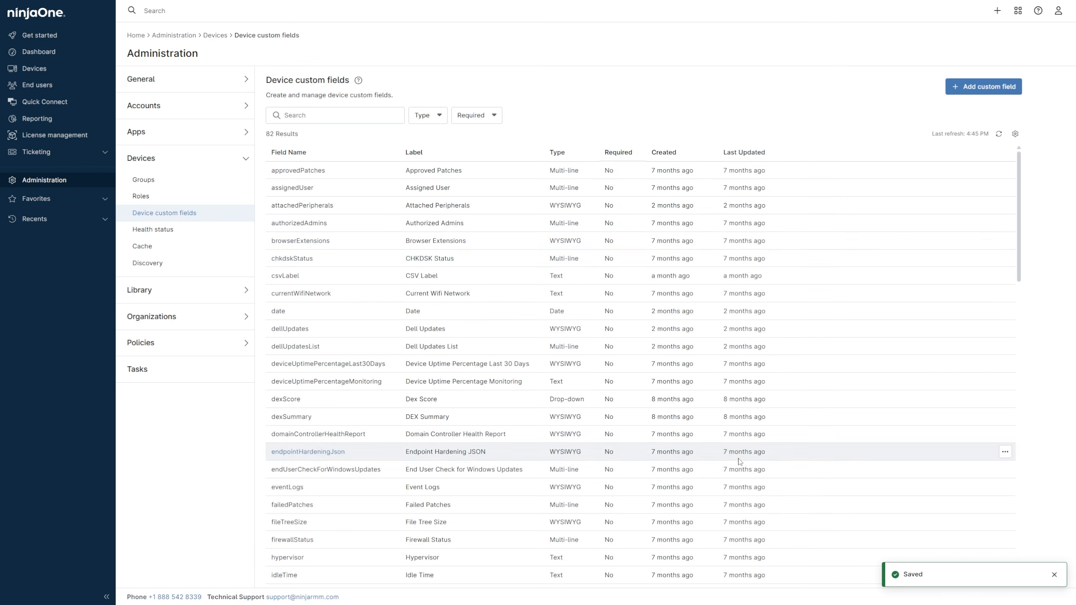
- Start a second device custom field, again of the Secure type
click(954, 90)
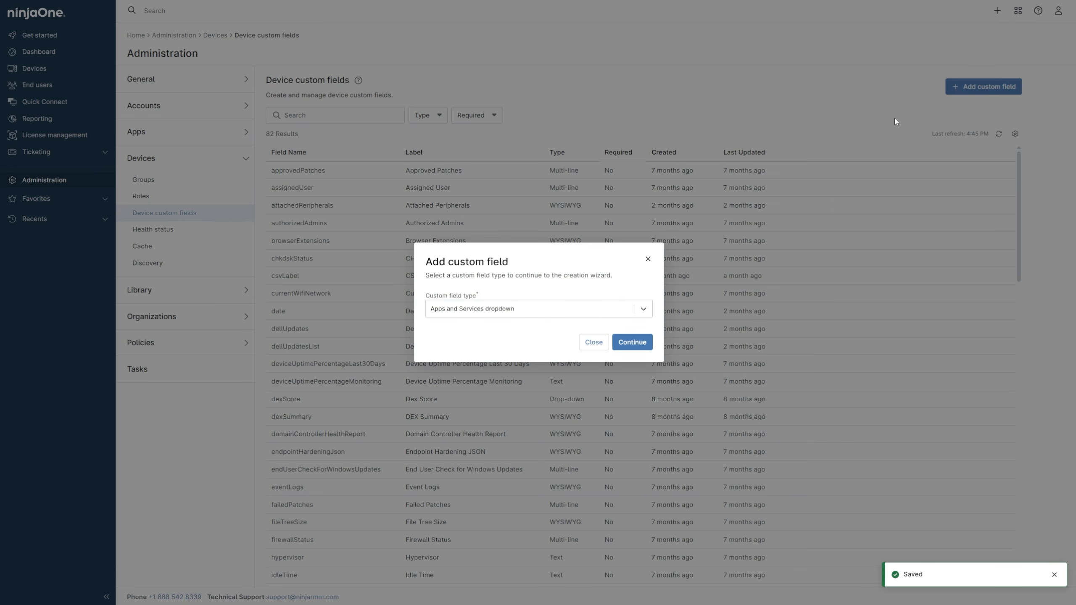
click(643, 309)
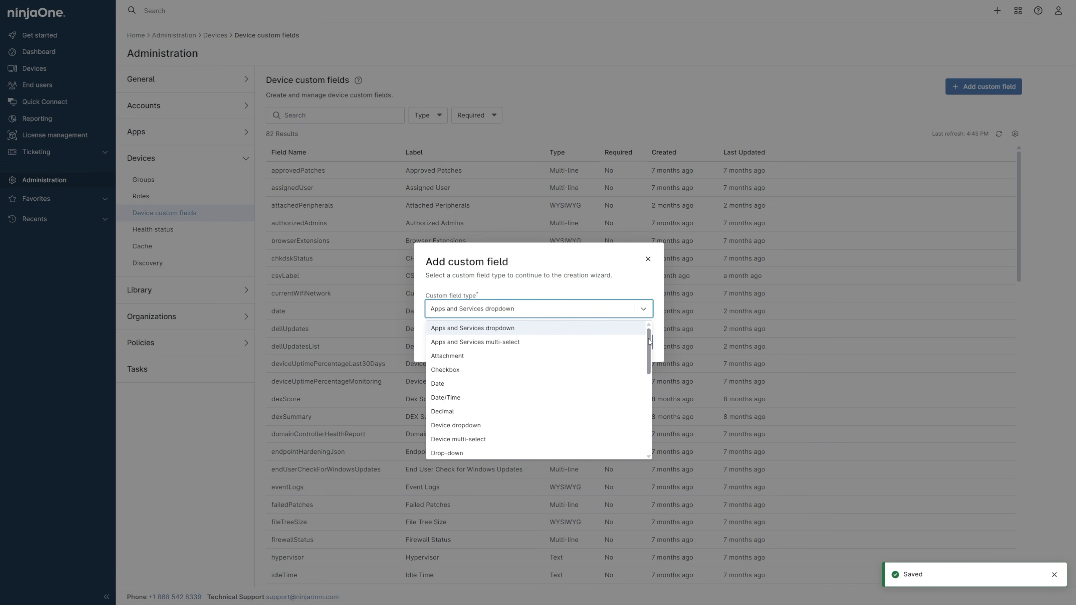
scroll(646, 379, down, 3)
scroll(646, 380, down, 4)
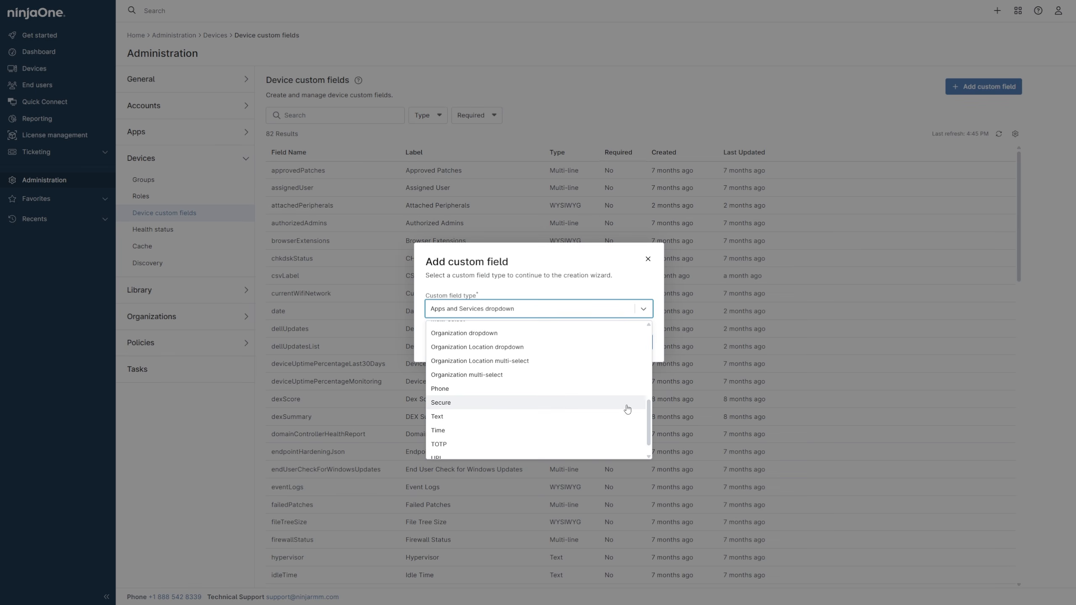
click(626, 405)
click(631, 342)
- Label the second secure field NinjaOne Client ID and exclude it from the default tab
click(590, 236)
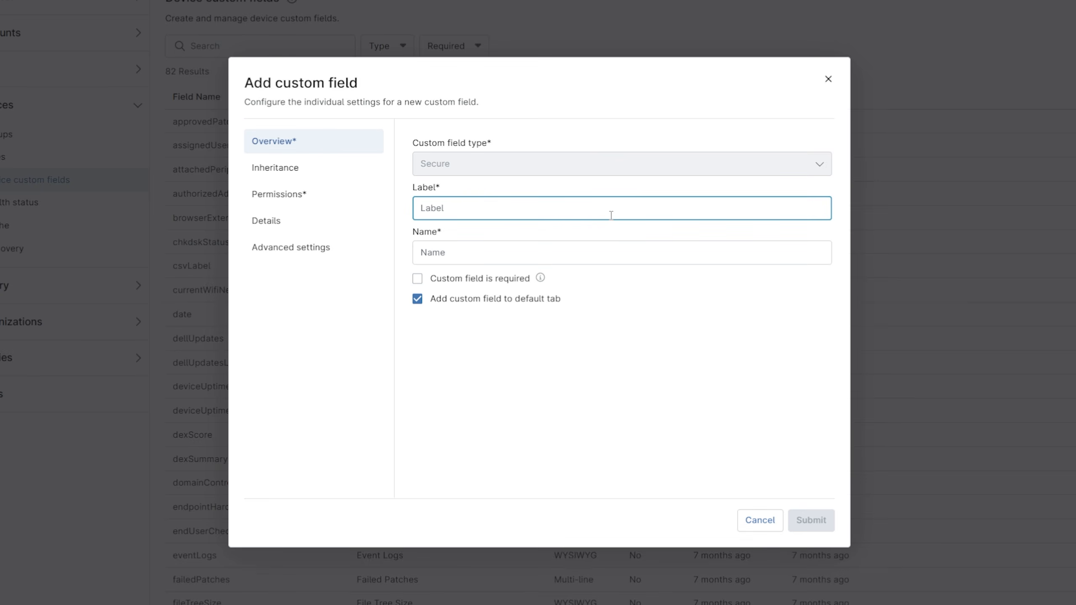
text(Ninjao)
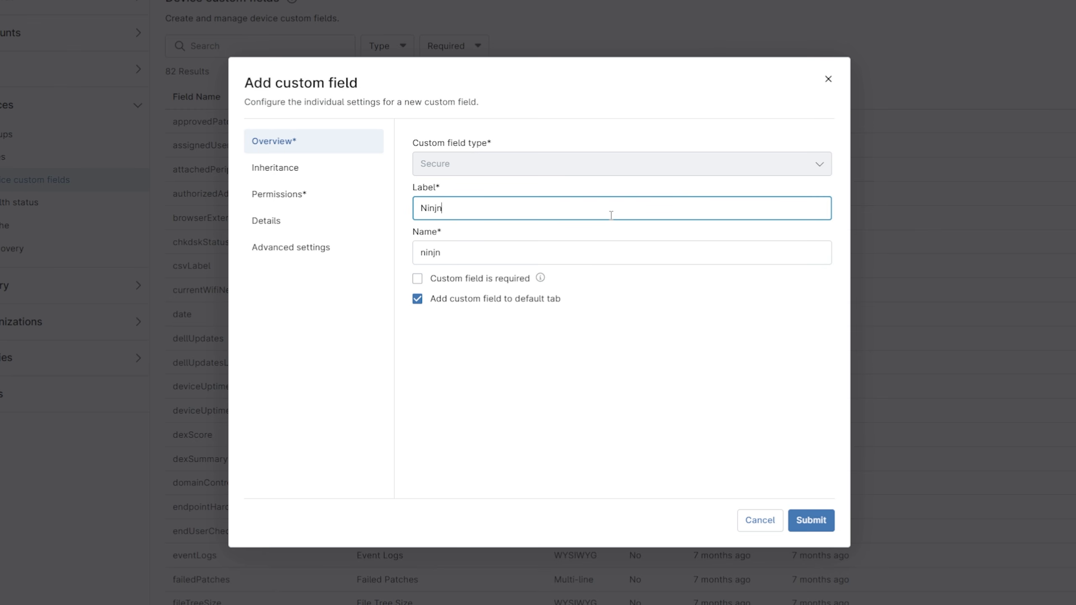
key(BackSpace)
key(BackSpace)
text(aOne Client ID)
click(417, 299)
- Set the NinjaOne Client ID field's automations permission to Read Only and submit the field
click(342, 203)
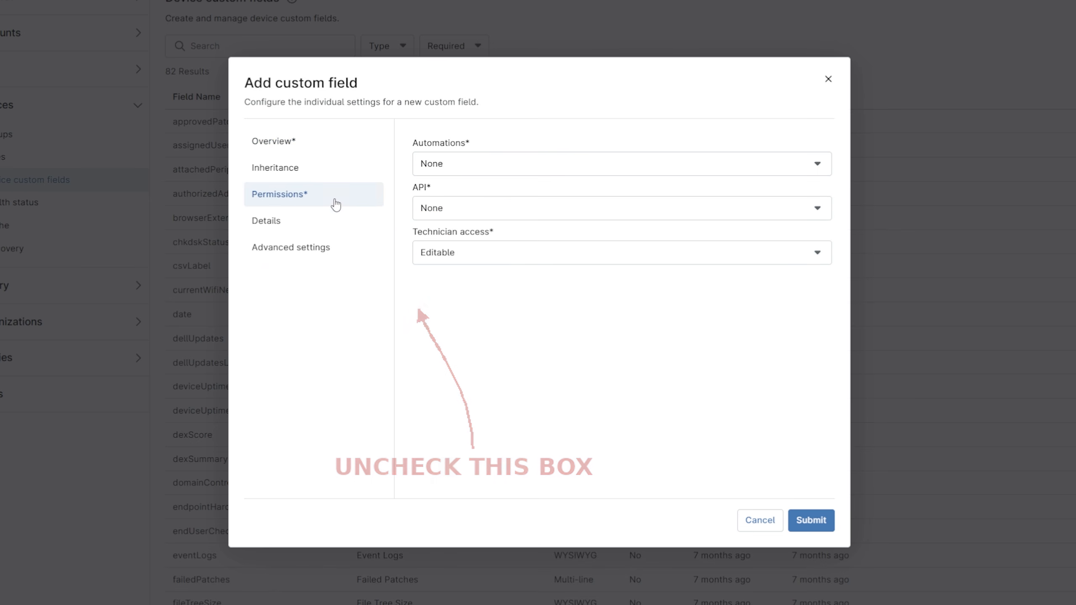
click(449, 165)
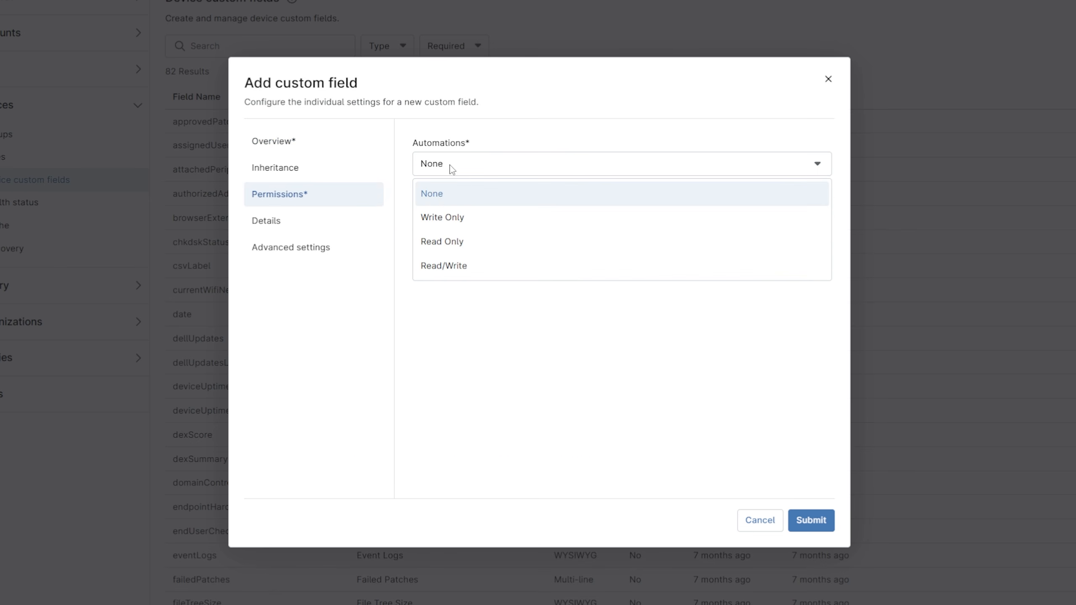
click(451, 240)
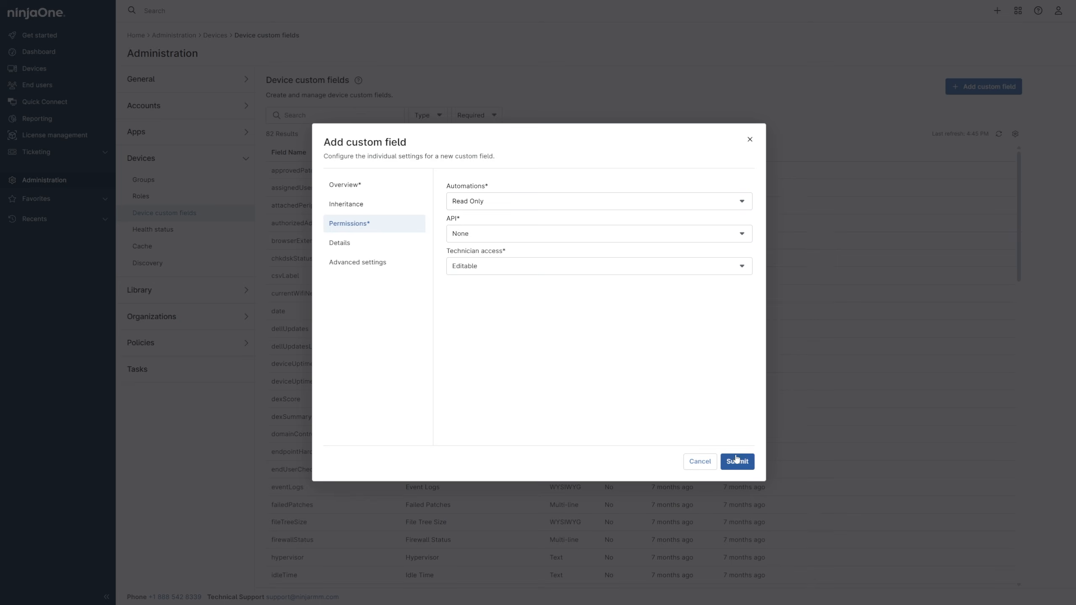
click(808, 513)
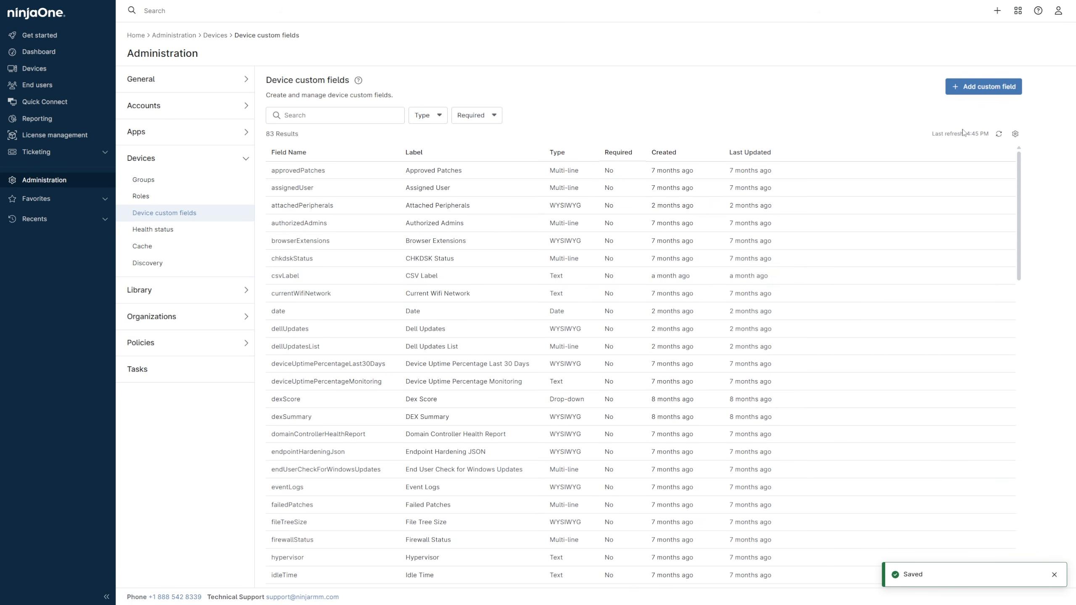
- Start a third device custom field with Secure as its type
click(984, 87)
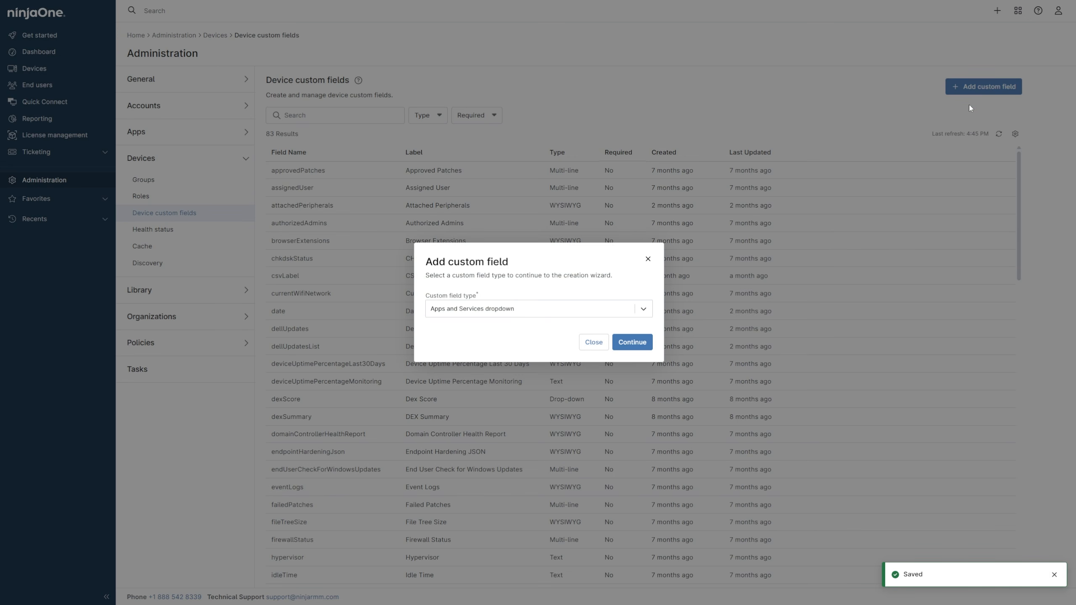
click(643, 309)
drag(647, 332, 646, 408)
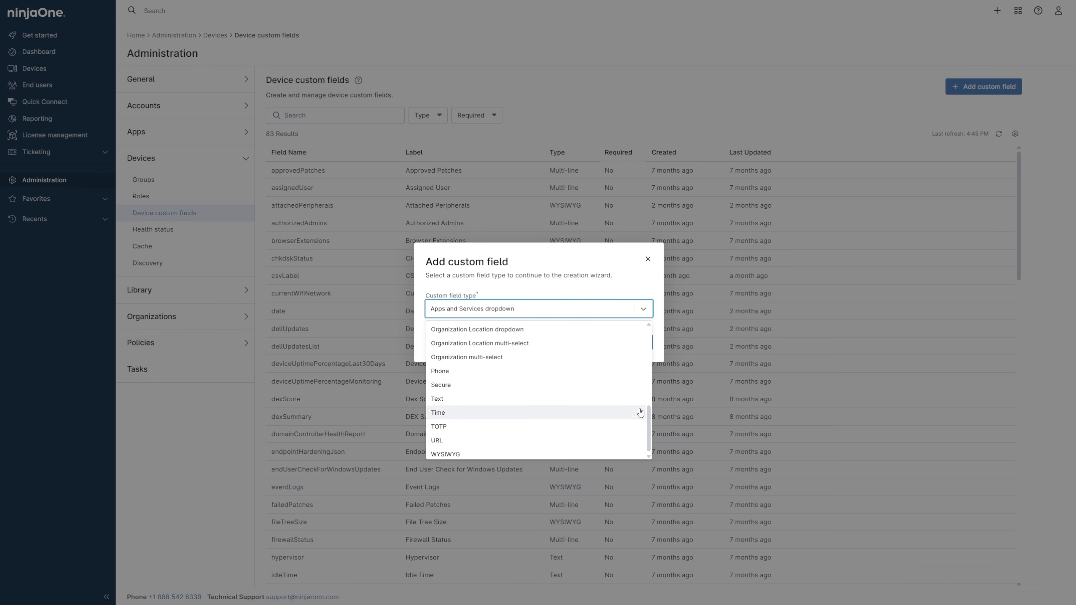
click(620, 389)
click(630, 344)
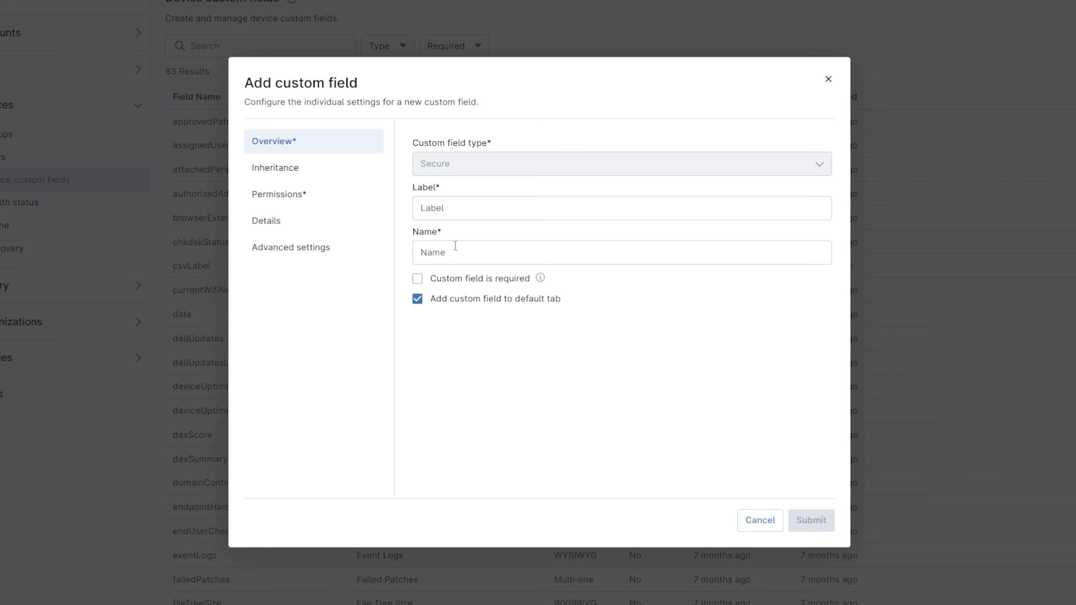
- Label the third secure field NinjaOne Client Secret and exclude it from the default tab
click(471, 238)
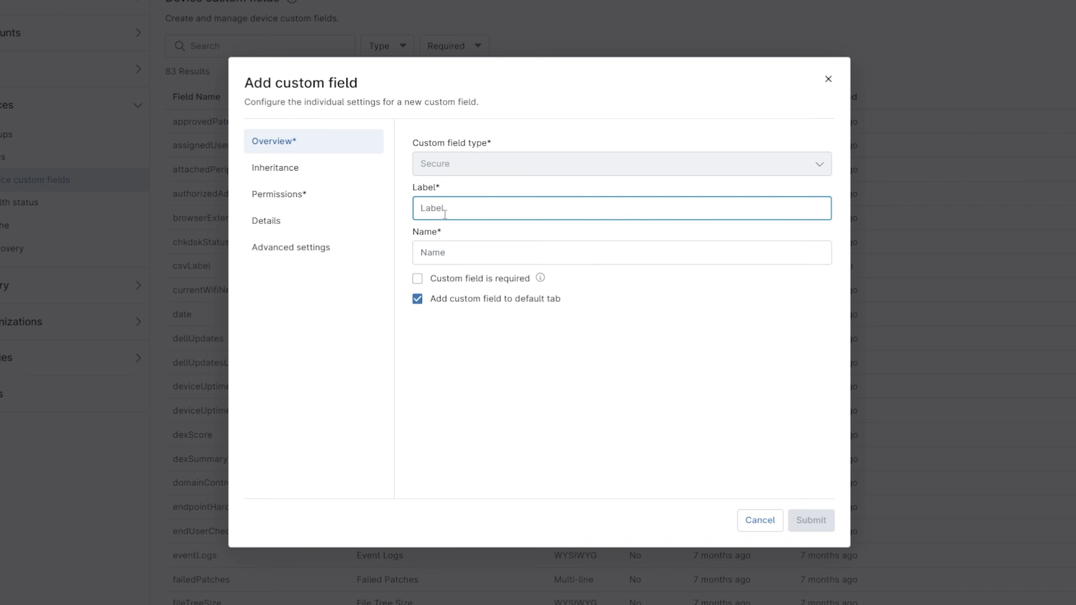
text(NinjaOne Client Secret)
click(416, 302)
click(416, 301)
- Allow automations Read Only access to the NinjaOne Client Secret field and submit it
click(338, 196)
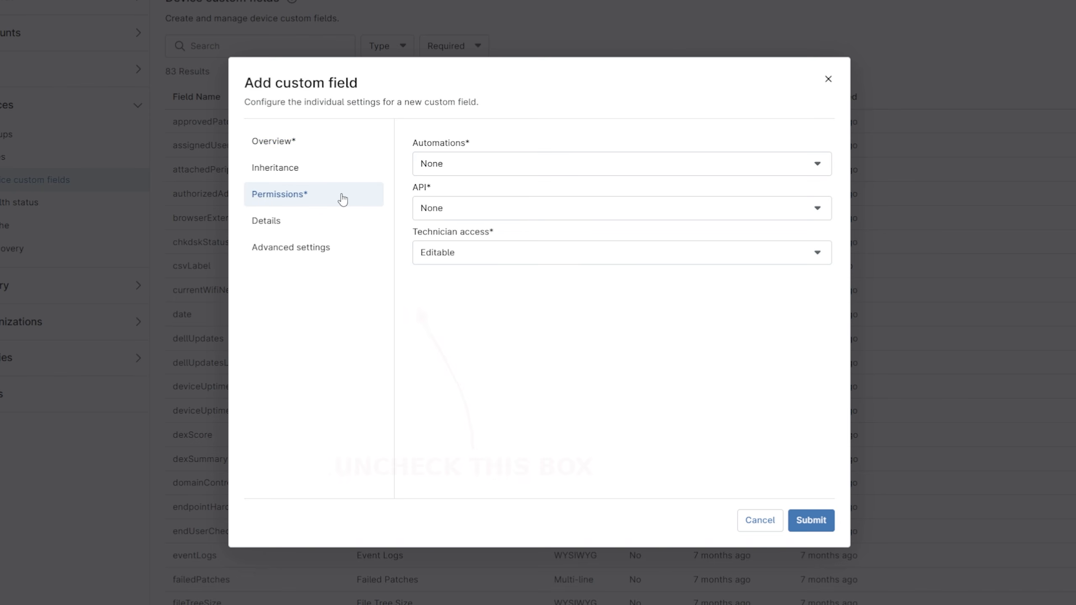
click(430, 164)
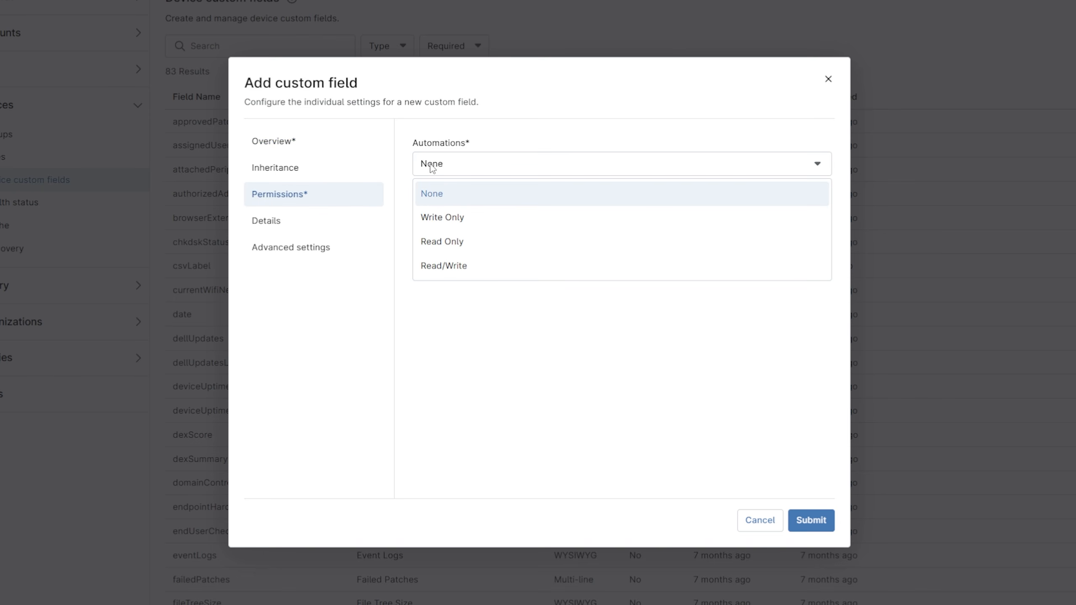
click(439, 242)
click(810, 520)
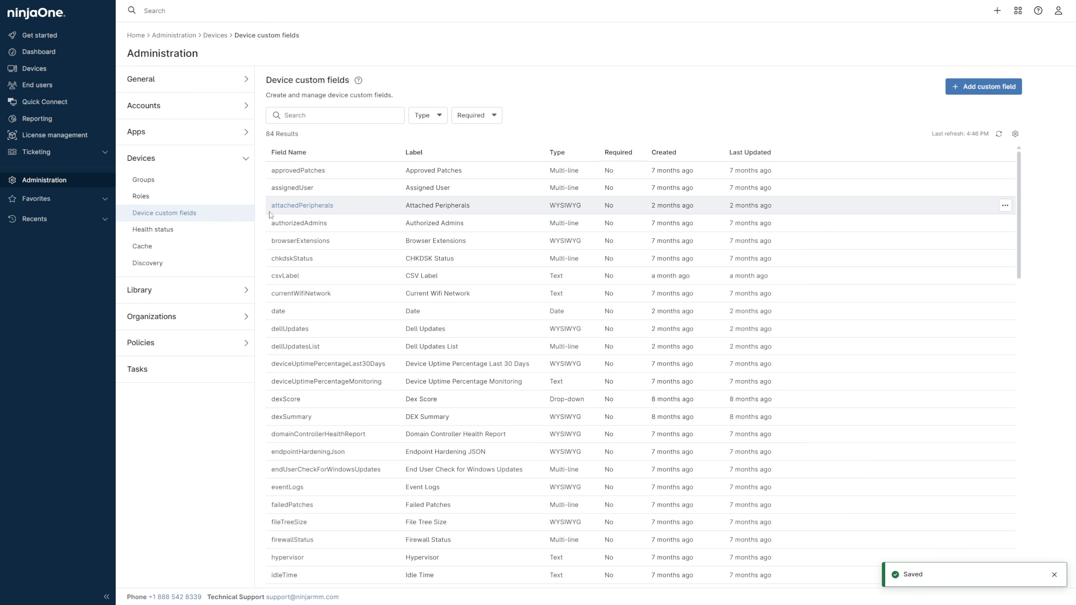
- Open the API Server device role under Windows Server for editing
click(227, 199)
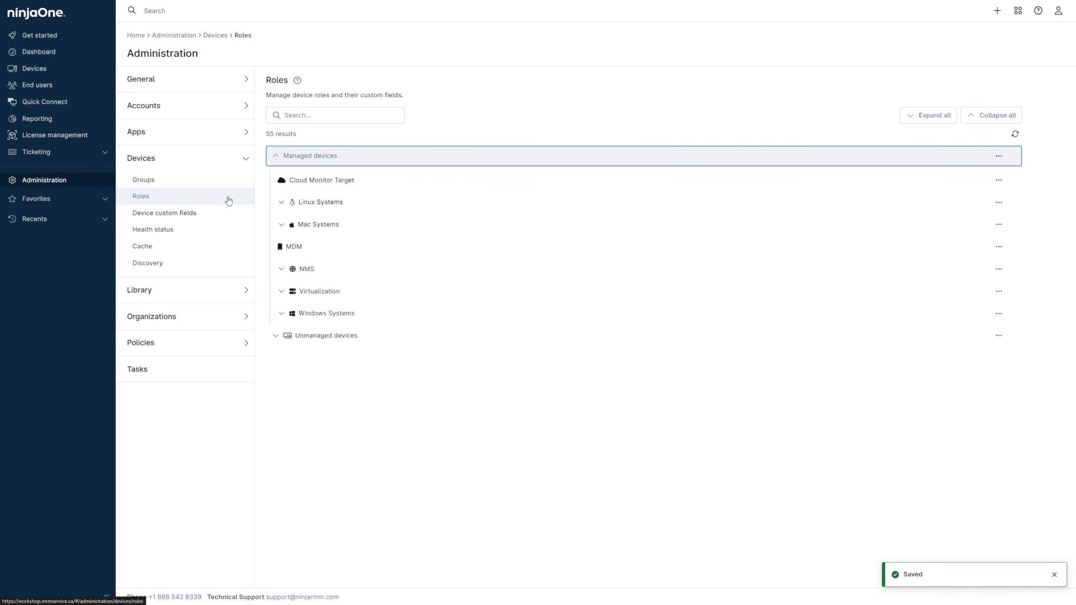
click(281, 313)
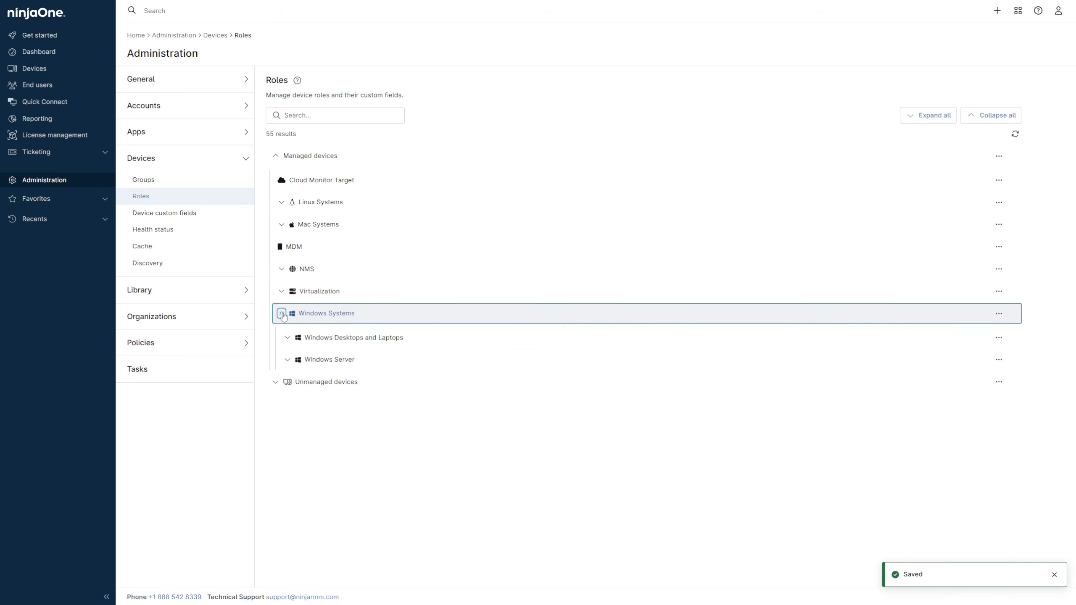
click(287, 360)
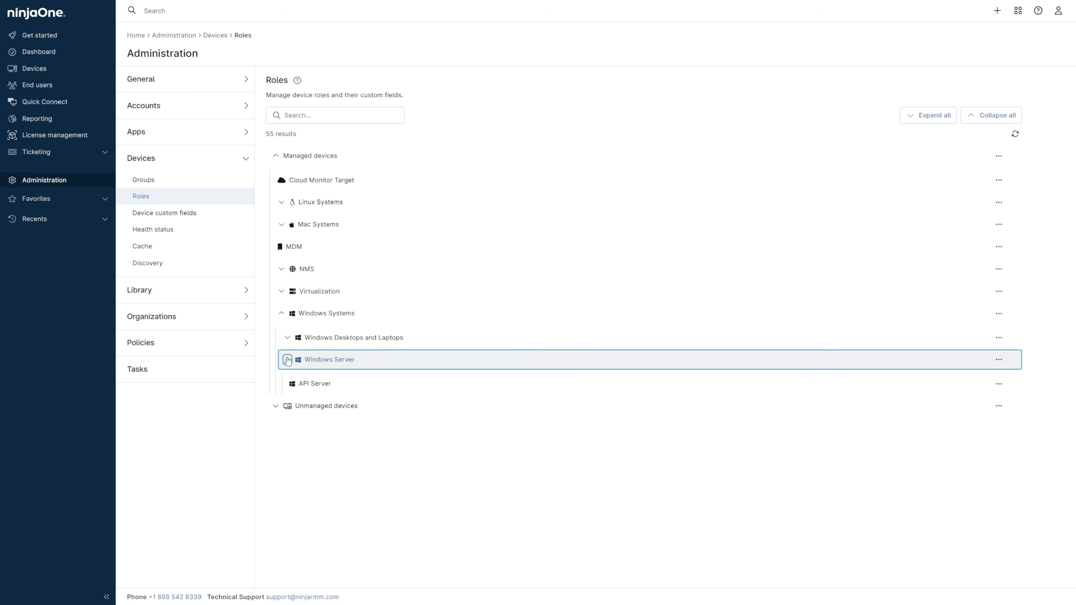
click(999, 384)
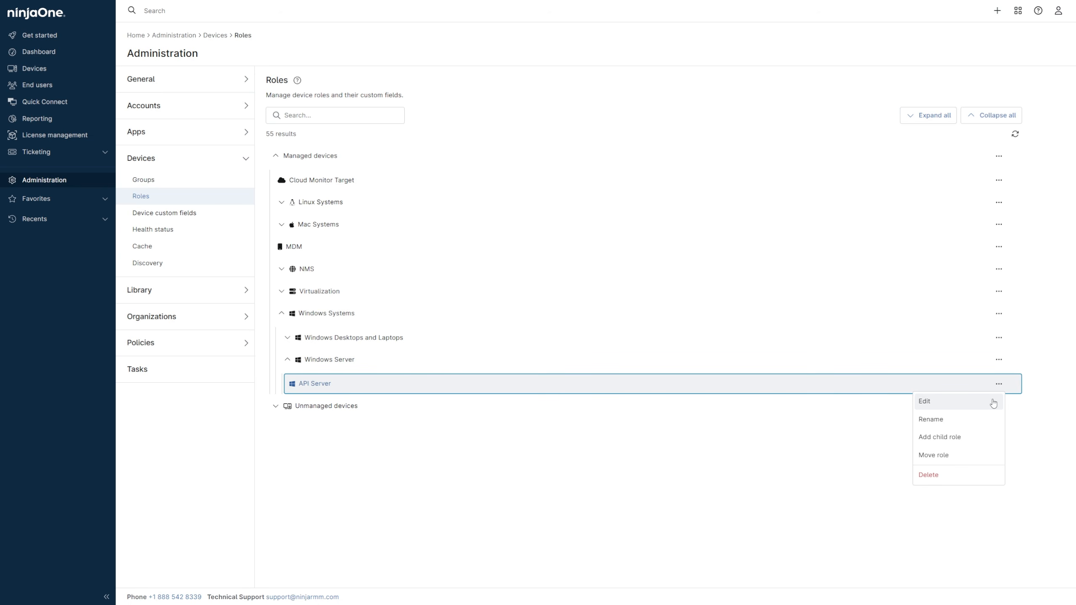
click(993, 402)
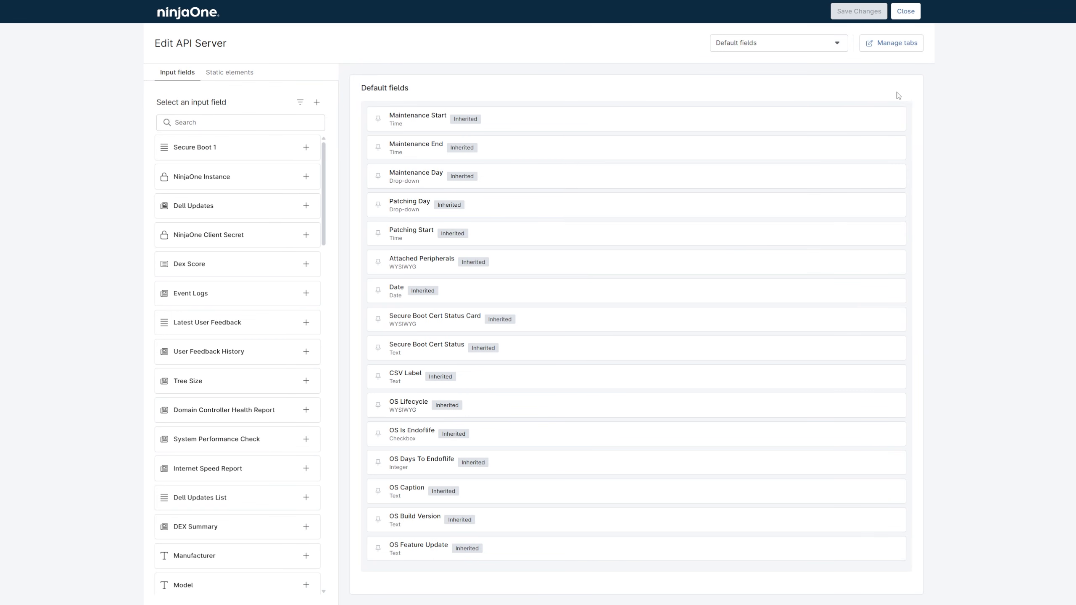
- Add a custom field tab named API Credentials to the API Server role and update its tabs
click(895, 46)
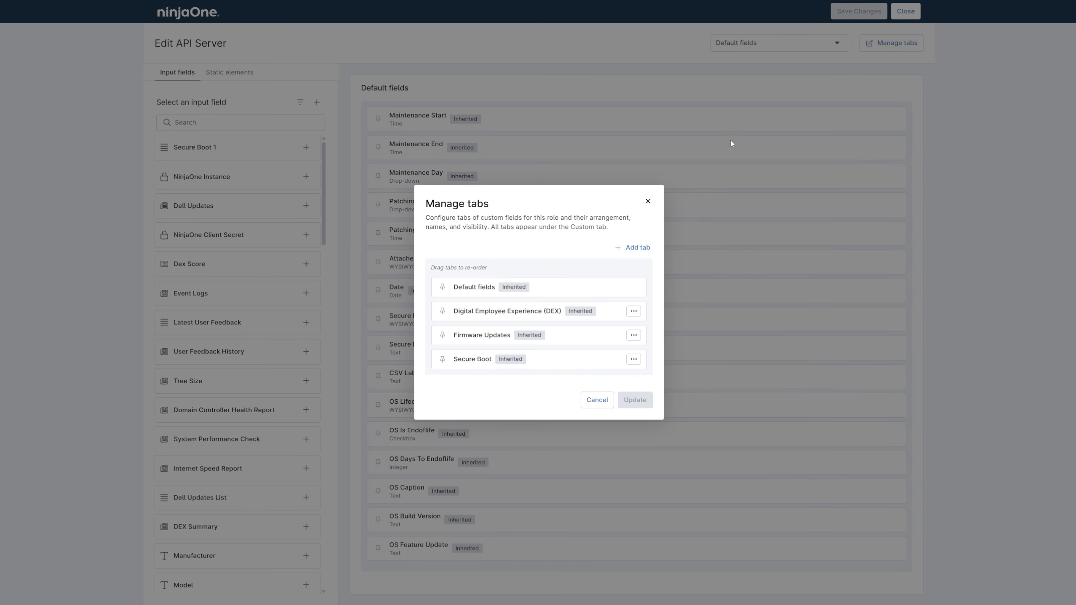
click(636, 248)
text(API Credentials)
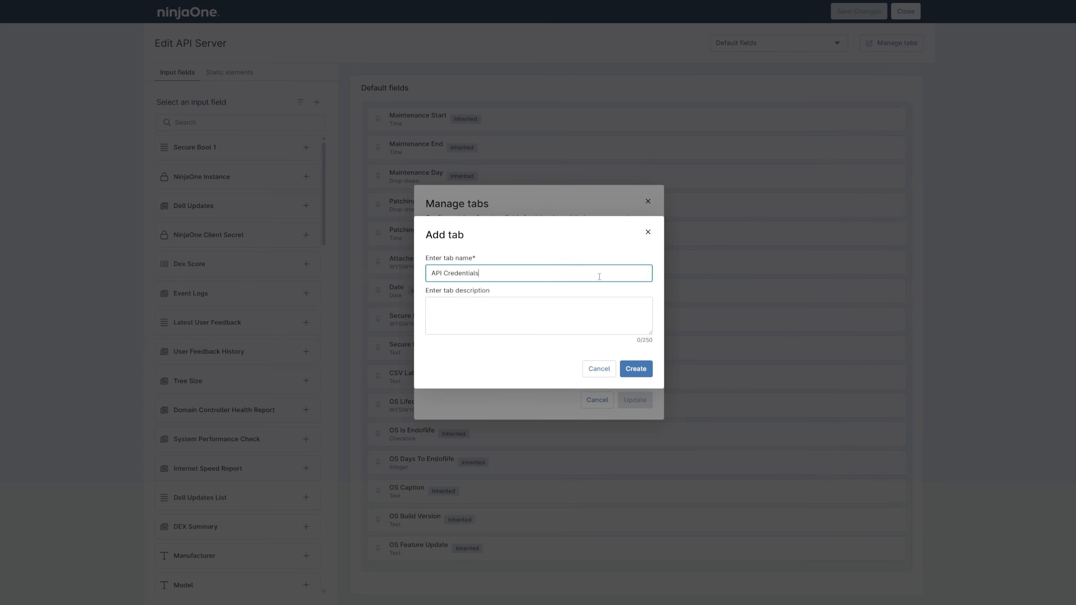
click(628, 369)
click(630, 411)
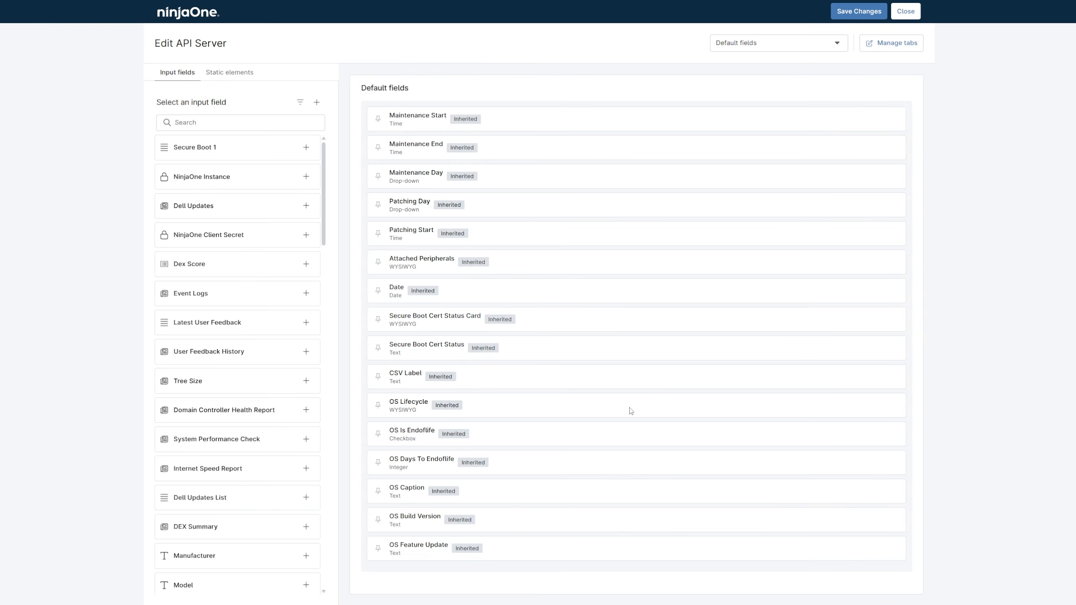
- Add the NinjaOne Instance, NinjaOne Client ID and NinjaOne Client Secret fields to the API Credentials tab and save the role
click(730, 47)
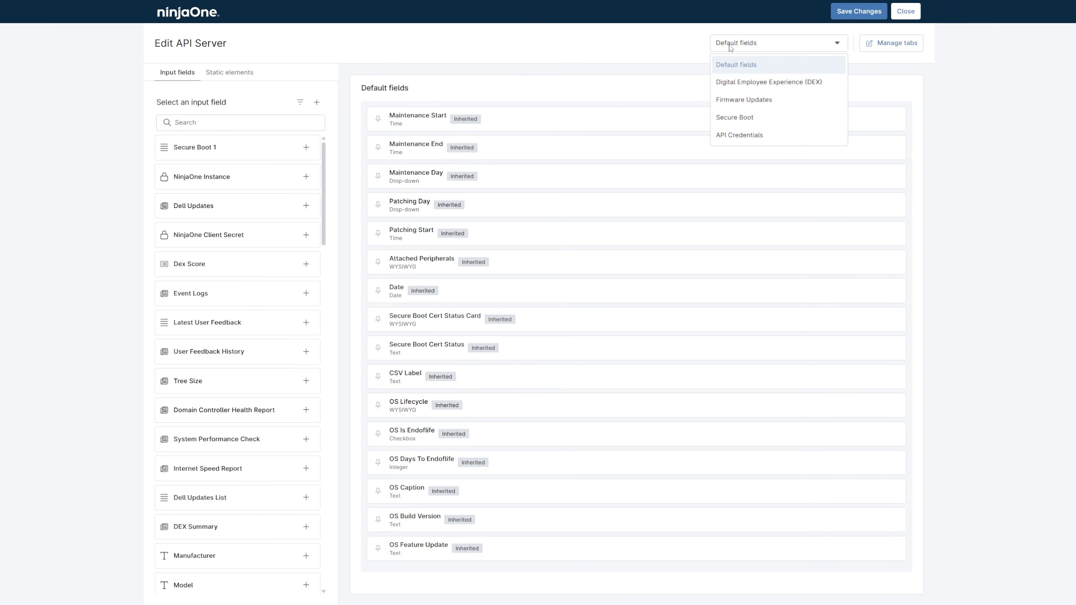
click(739, 134)
click(291, 120)
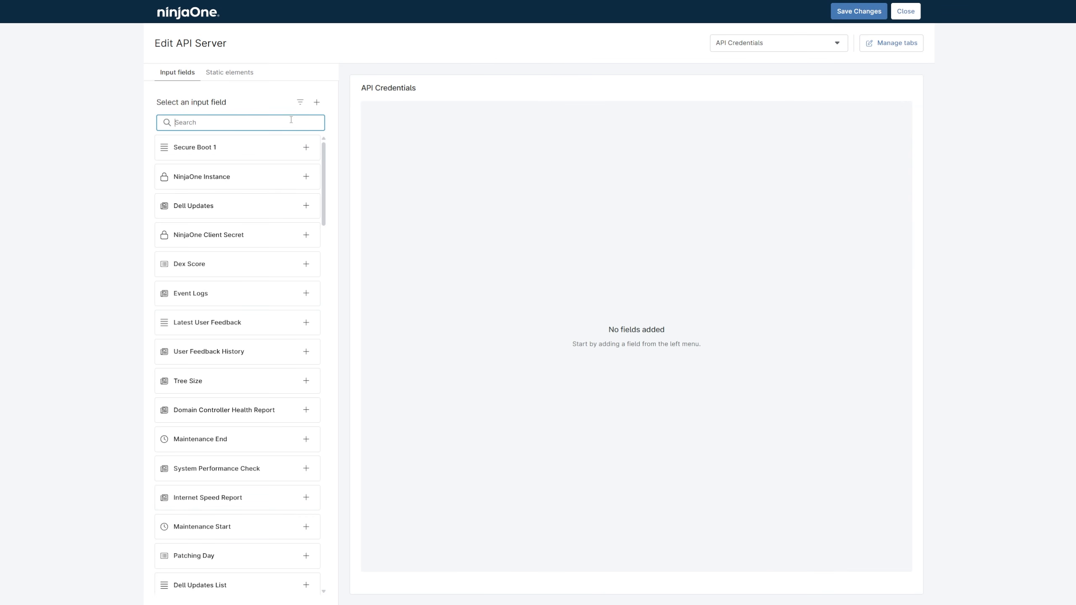
text(ninjaone)
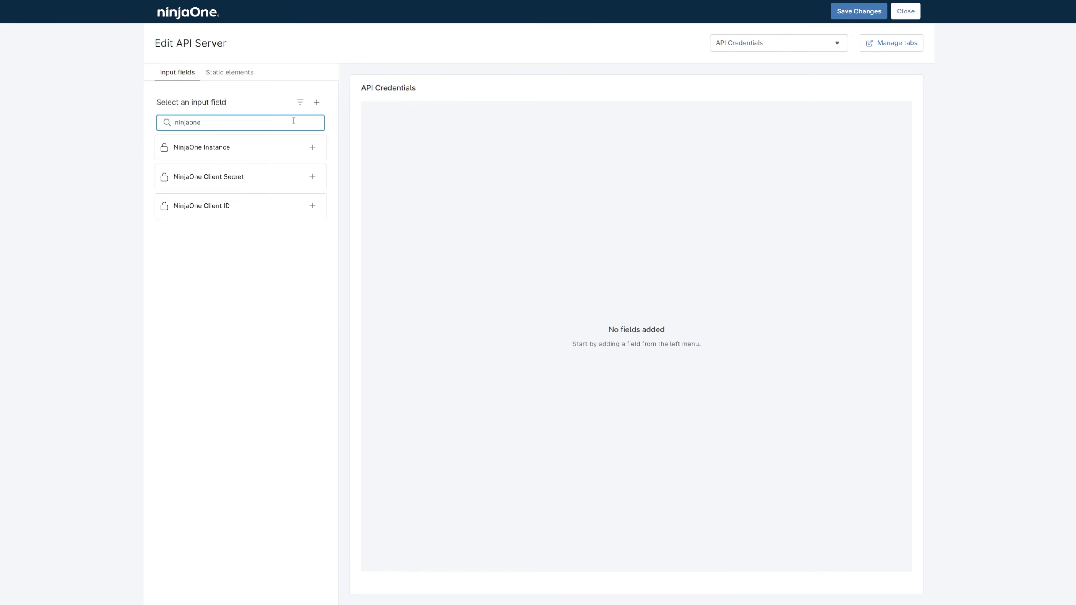
click(314, 147)
click(313, 176)
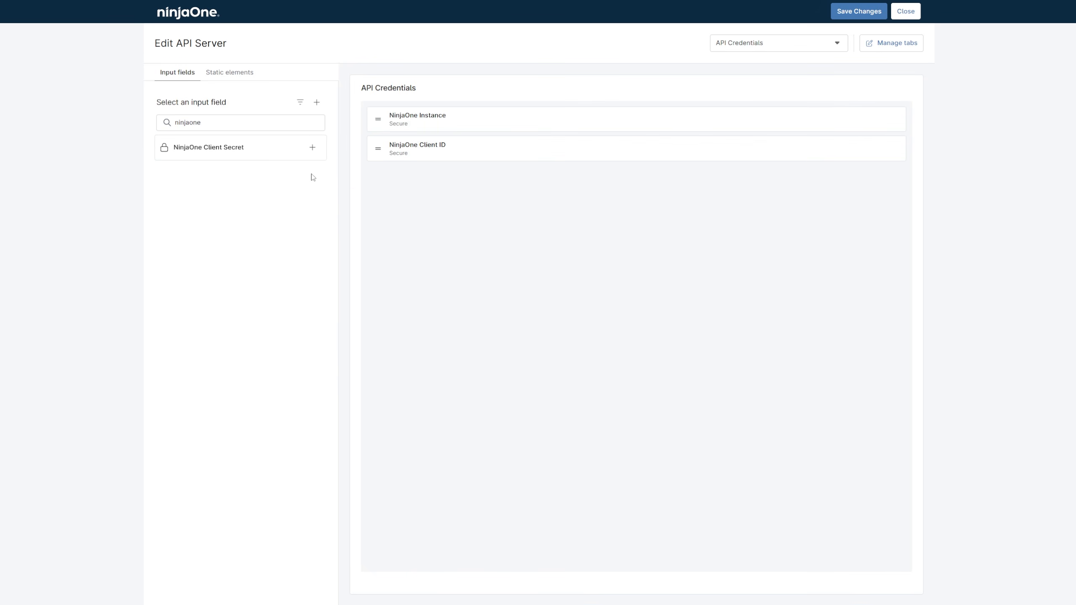
click(313, 148)
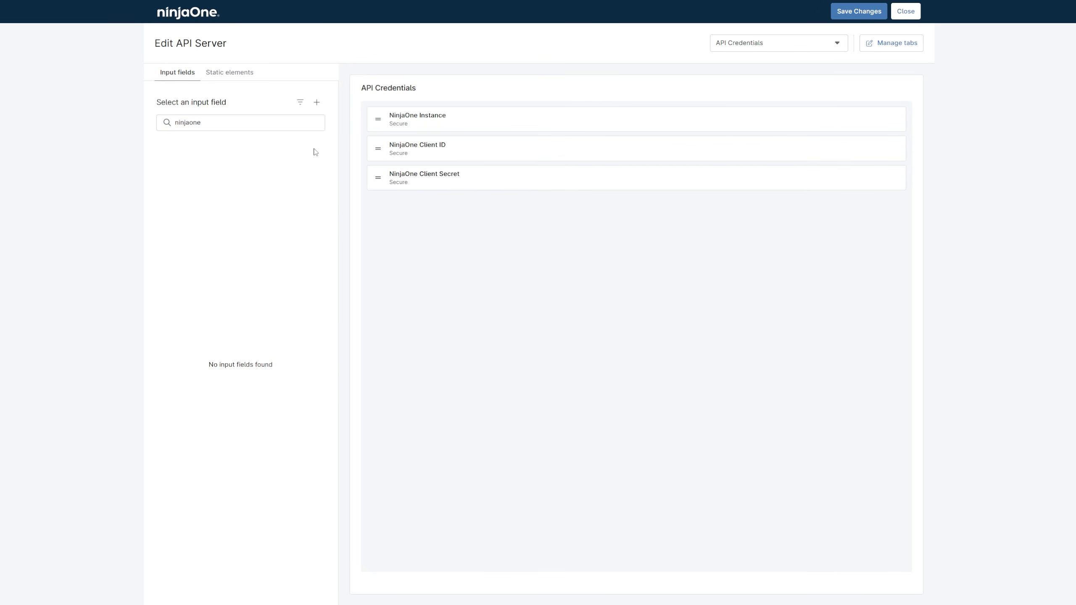
click(852, 12)
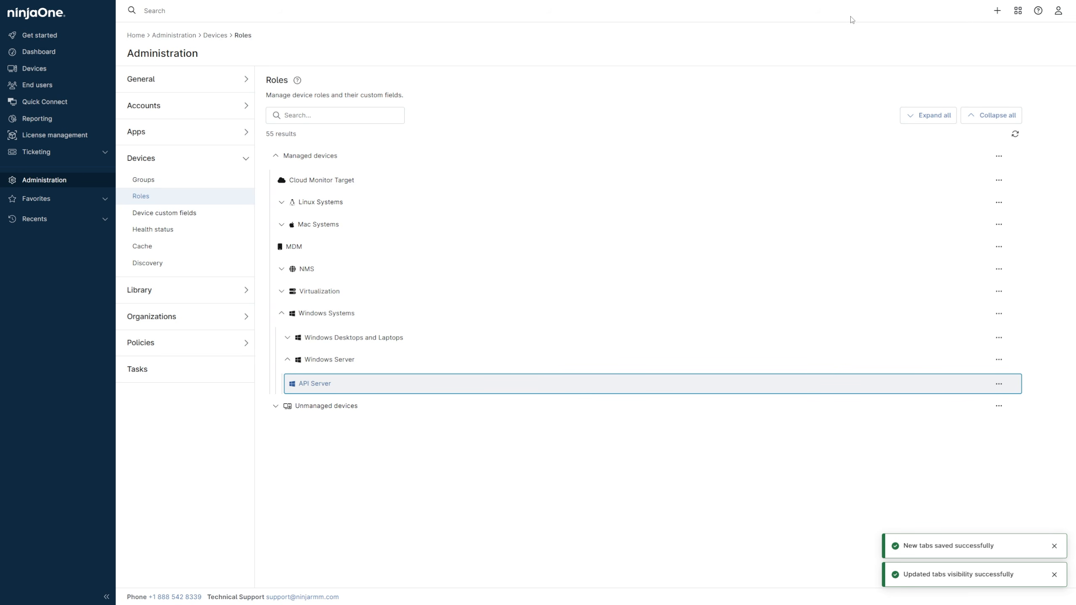
- Create an agent policy named API Server with the Windows Server role, keeping its default conditions, and close it
click(224, 354)
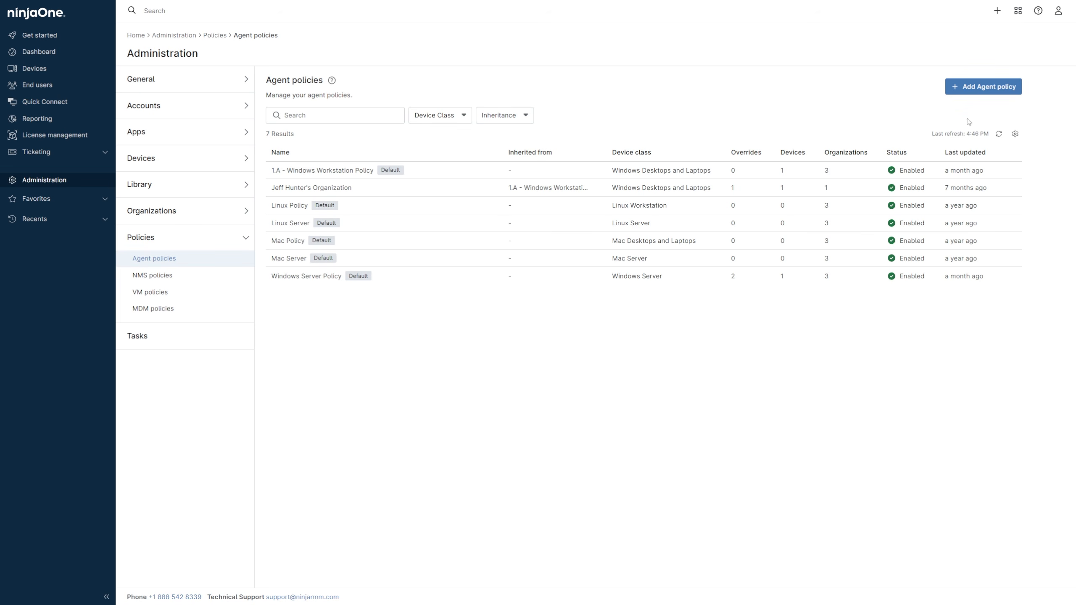
click(980, 87)
click(618, 218)
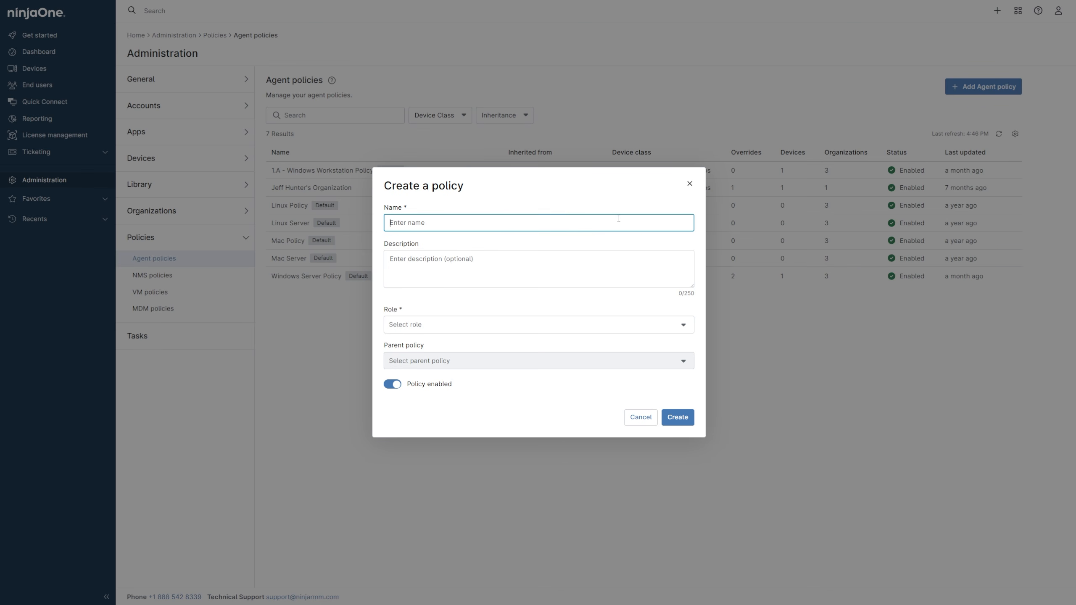
text(API Server)
click(592, 323)
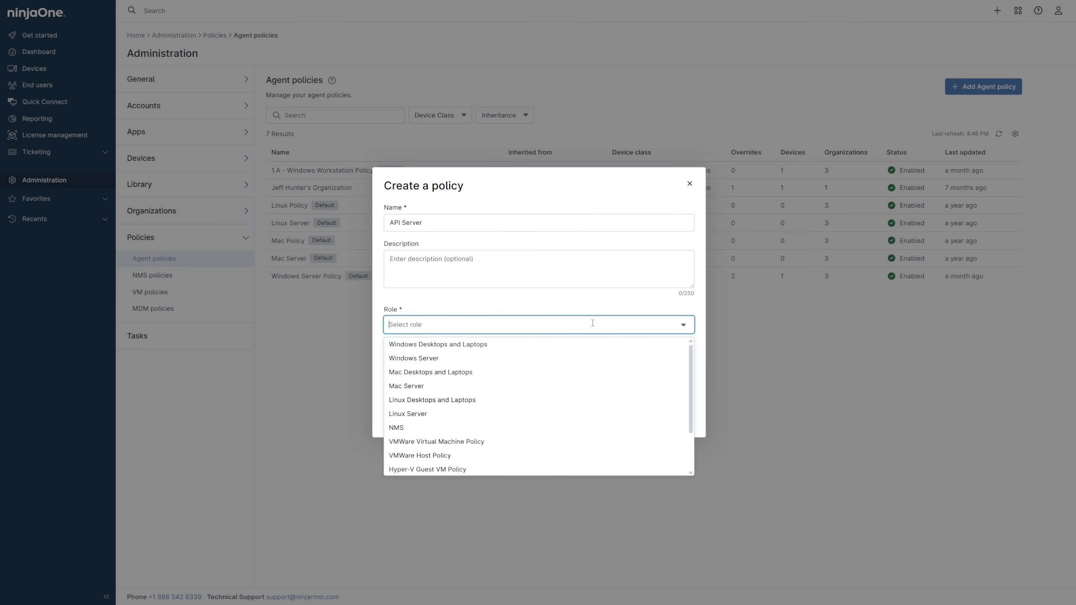
click(587, 355)
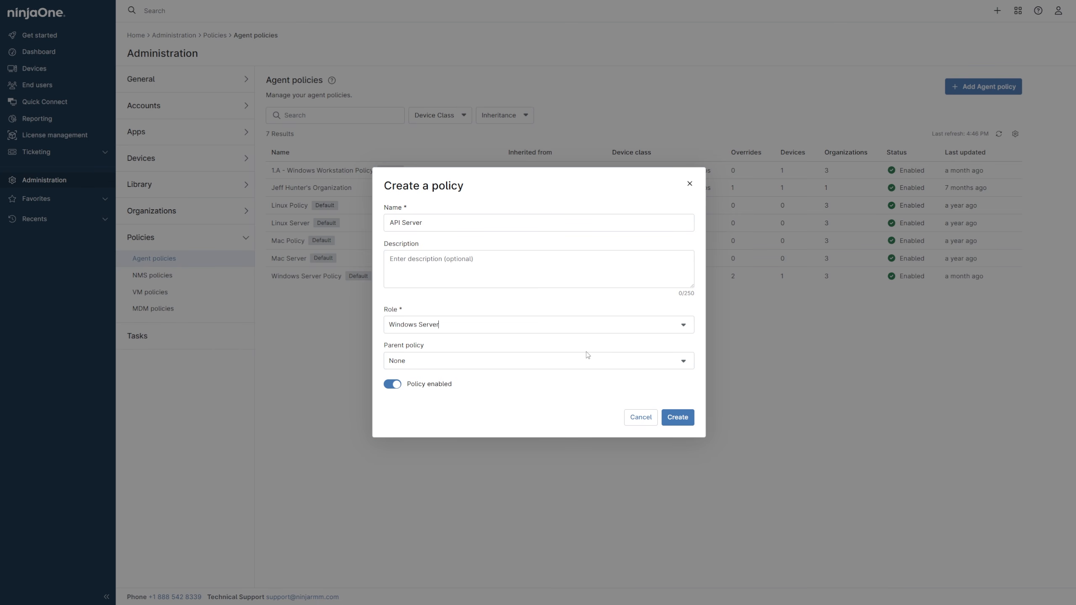
click(678, 419)
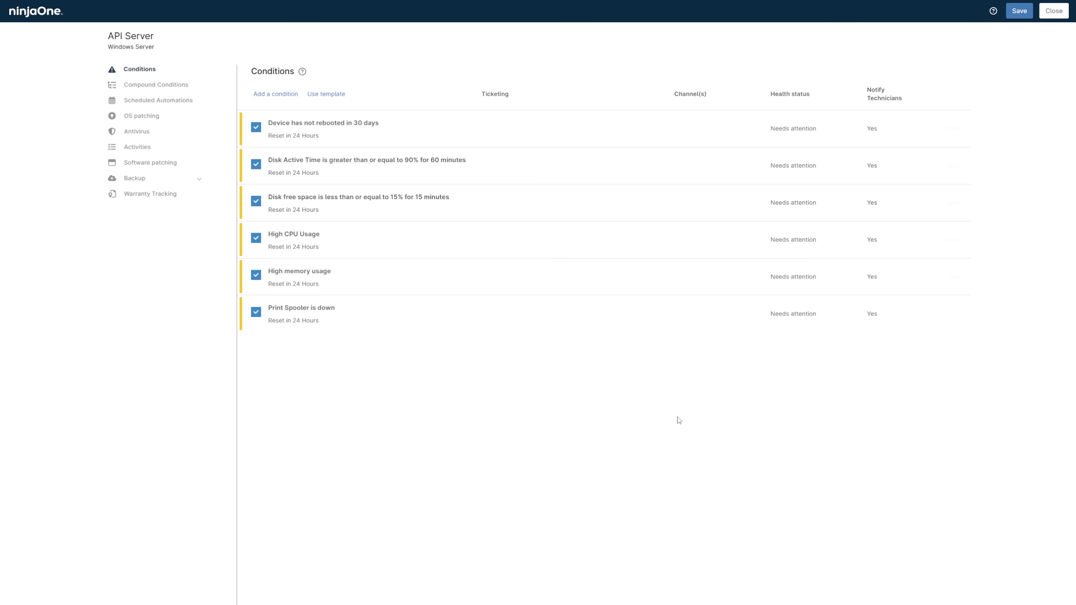
click(1050, 9)
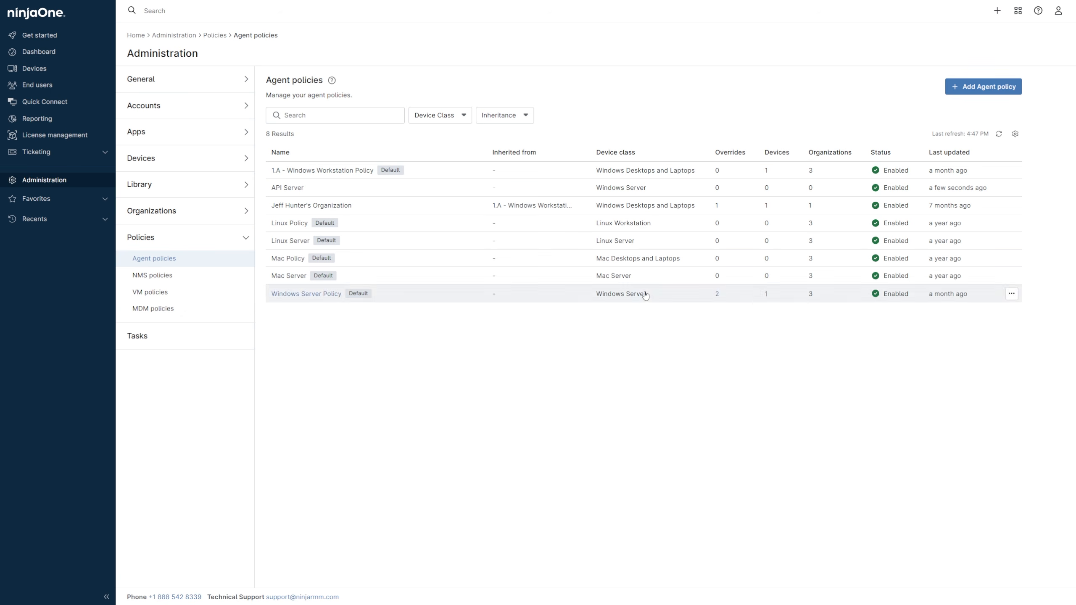
- Assign the API Server agent policy to the API Server role in the API Server organization and save
click(219, 214)
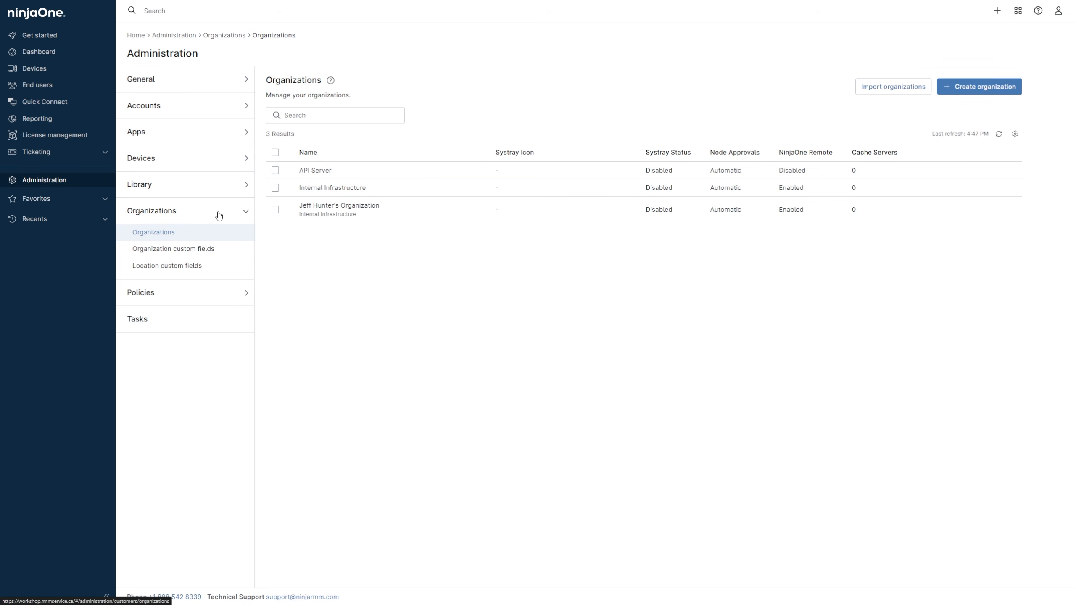
click(311, 174)
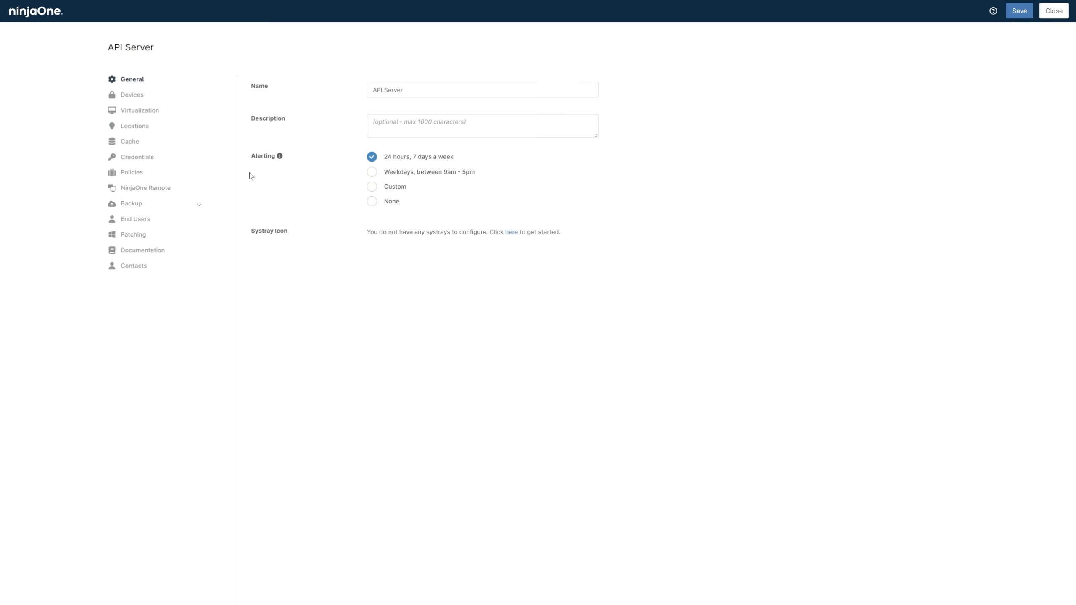
click(192, 174)
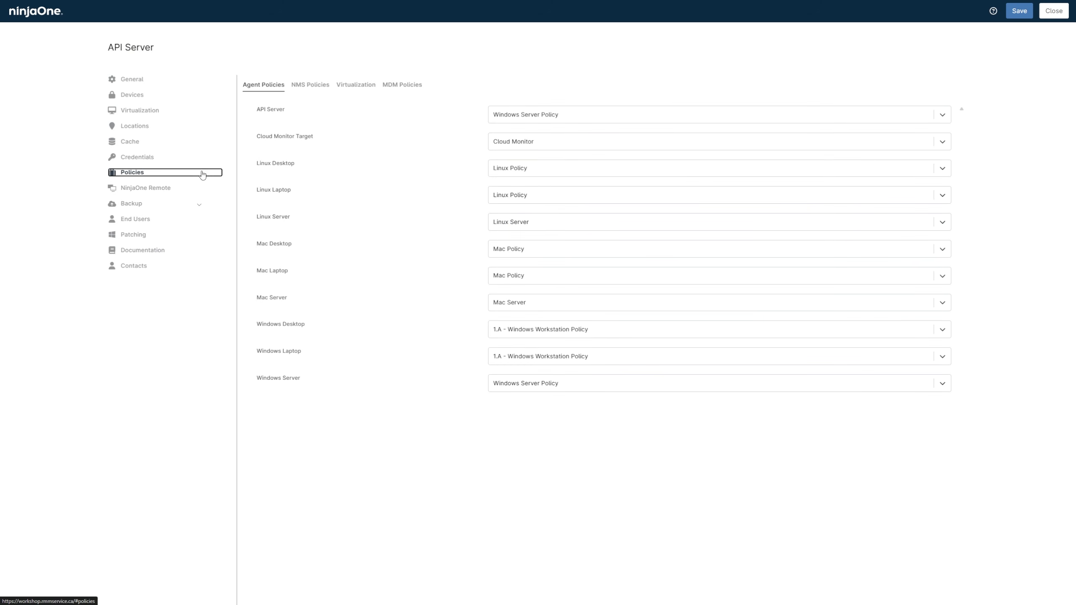
click(582, 115)
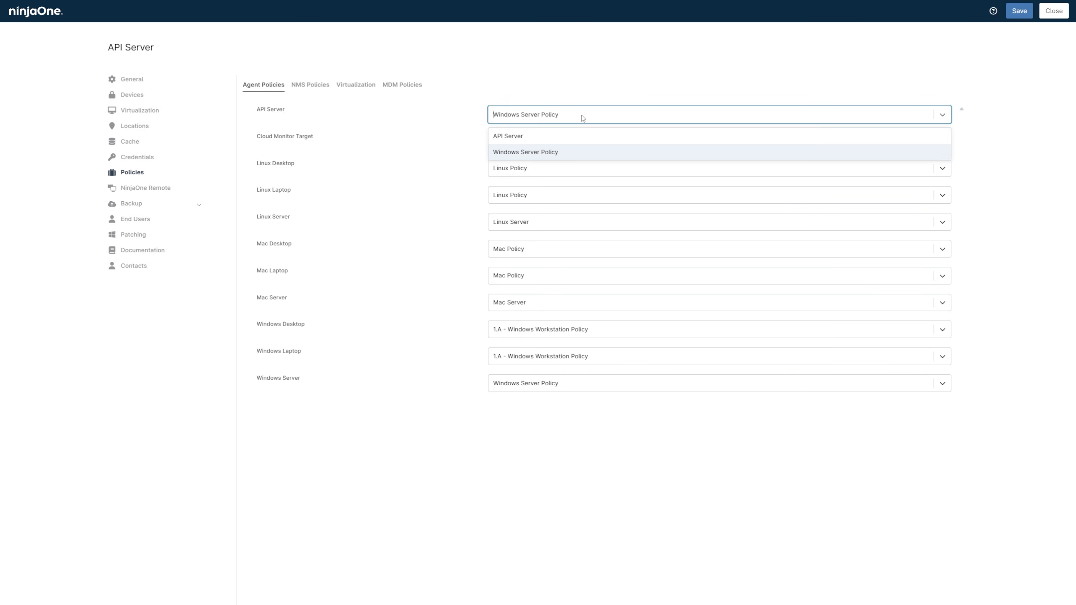
click(583, 137)
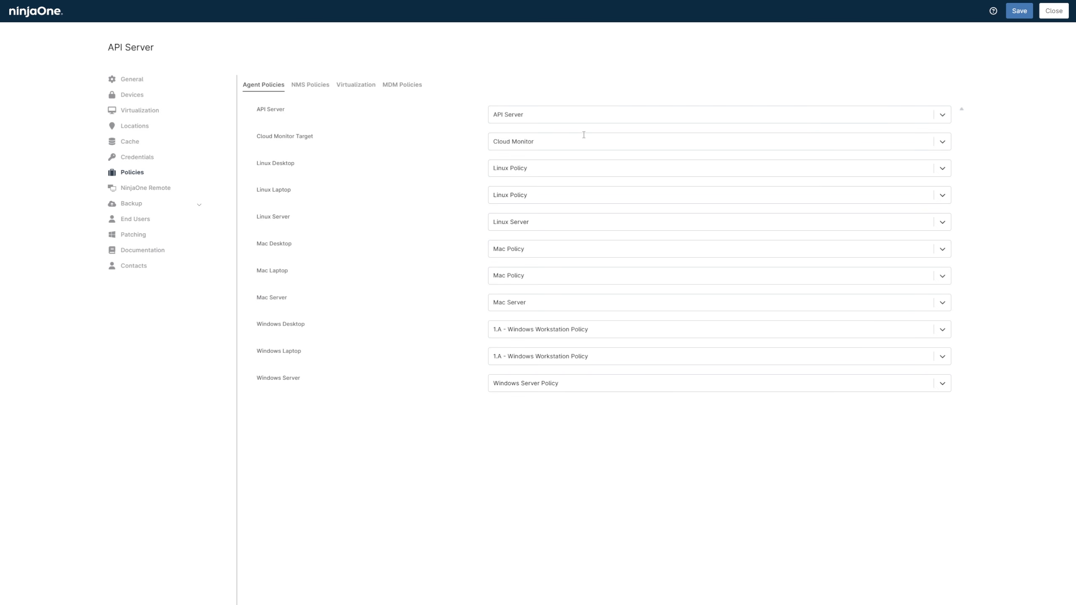
click(1028, 11)
click(1046, 12)
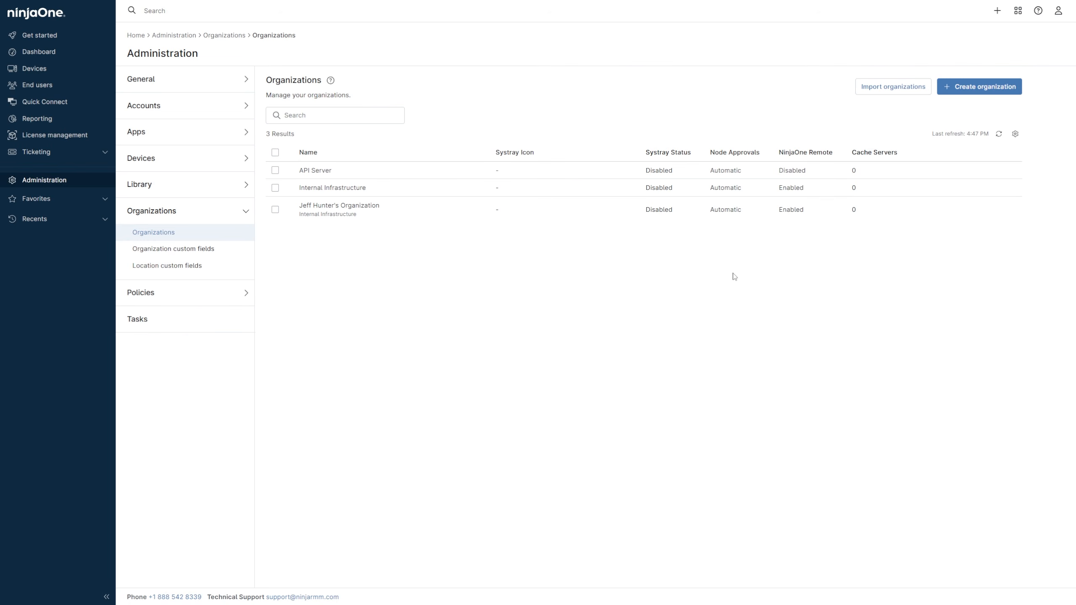
- Create an automation library category named API Scripts
click(240, 186)
click(229, 240)
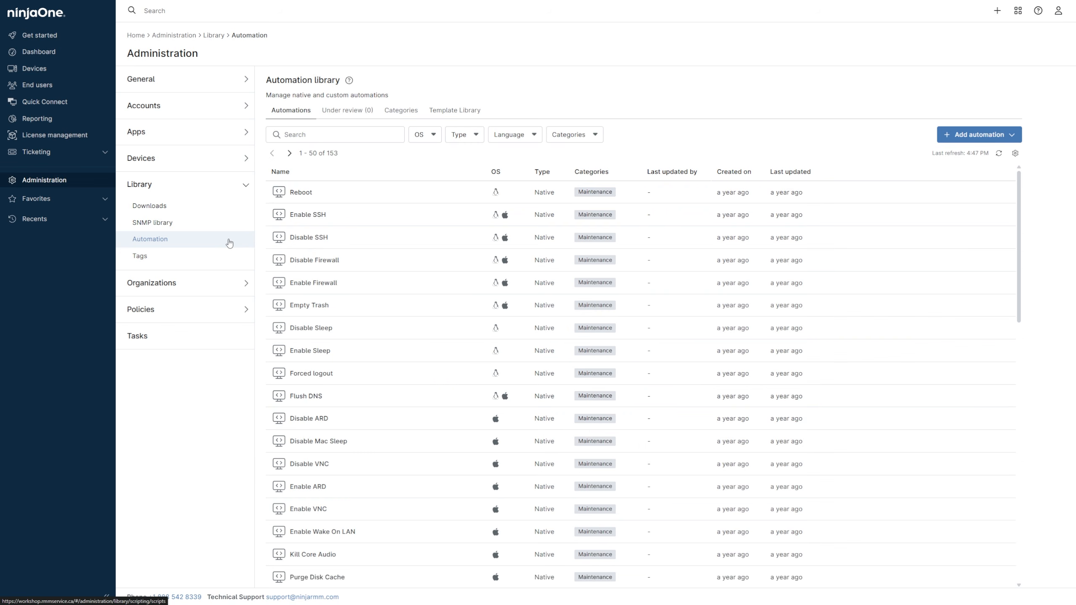
click(405, 118)
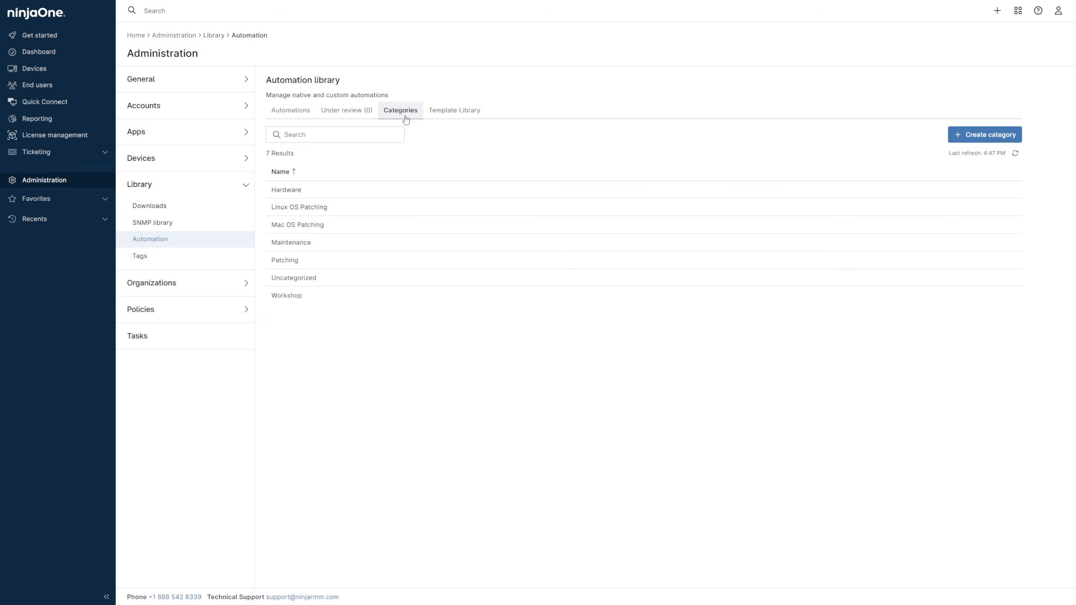
click(969, 135)
click(582, 305)
text(API S)
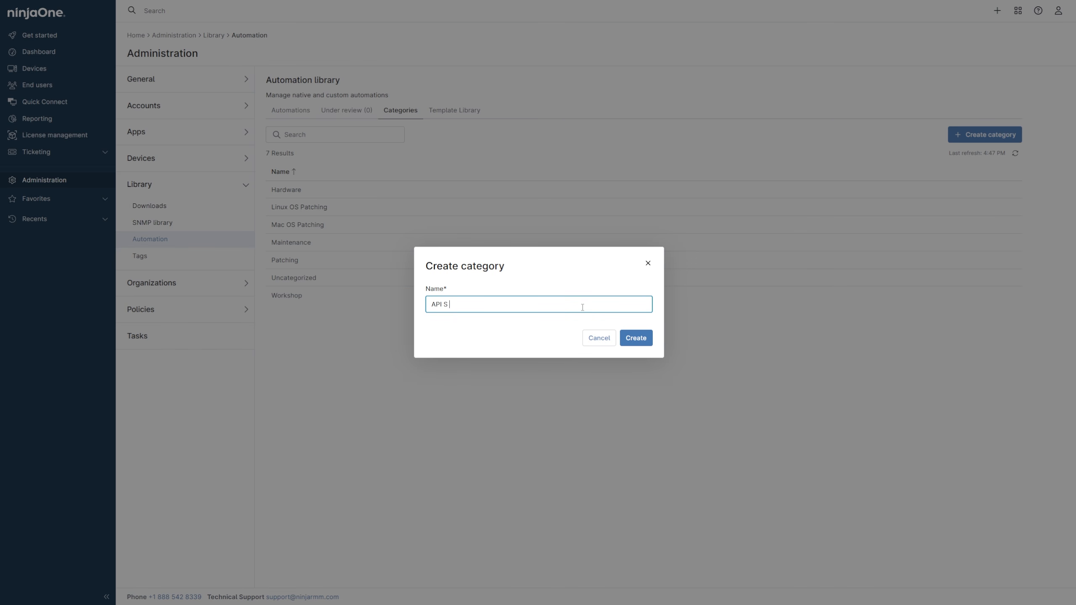
text(cripts)
click(636, 338)
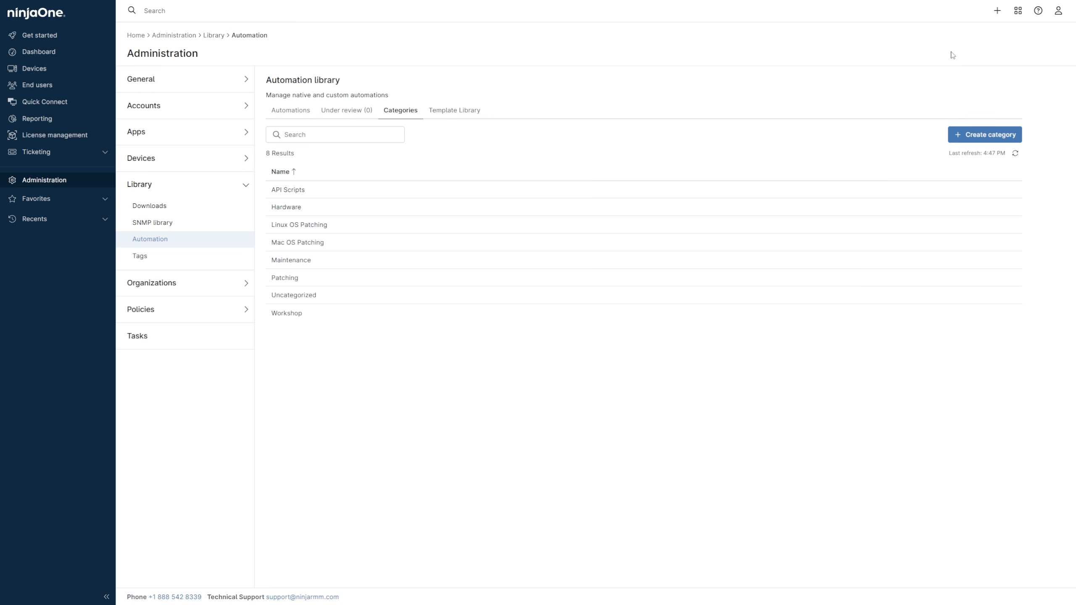
- Generate and download a Windows agent installer for the API Server organization, Main Office location and API Server device role
click(1000, 16)
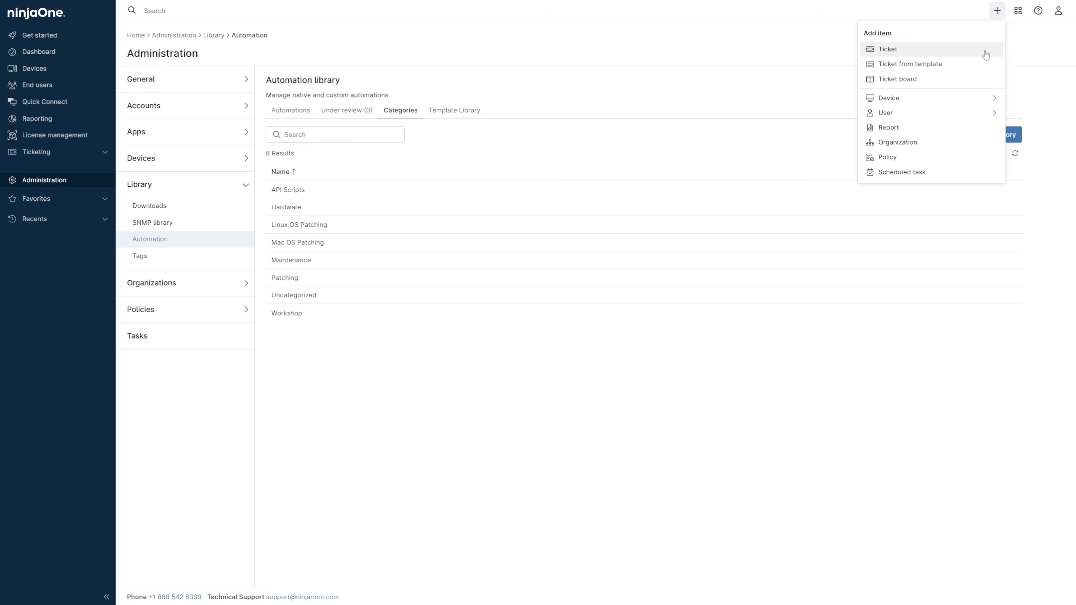
click(974, 101)
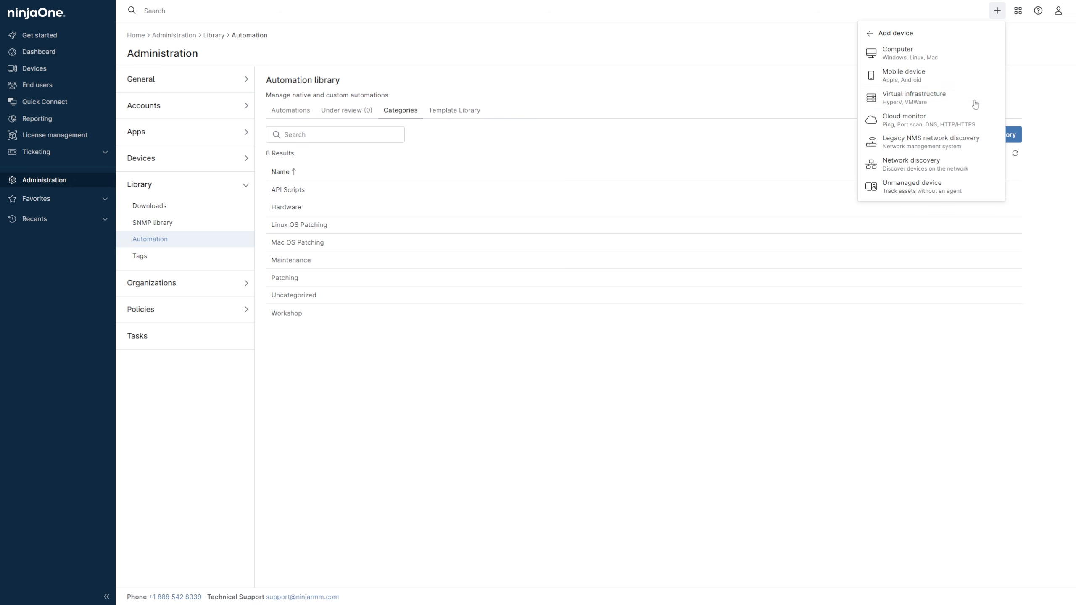
click(963, 62)
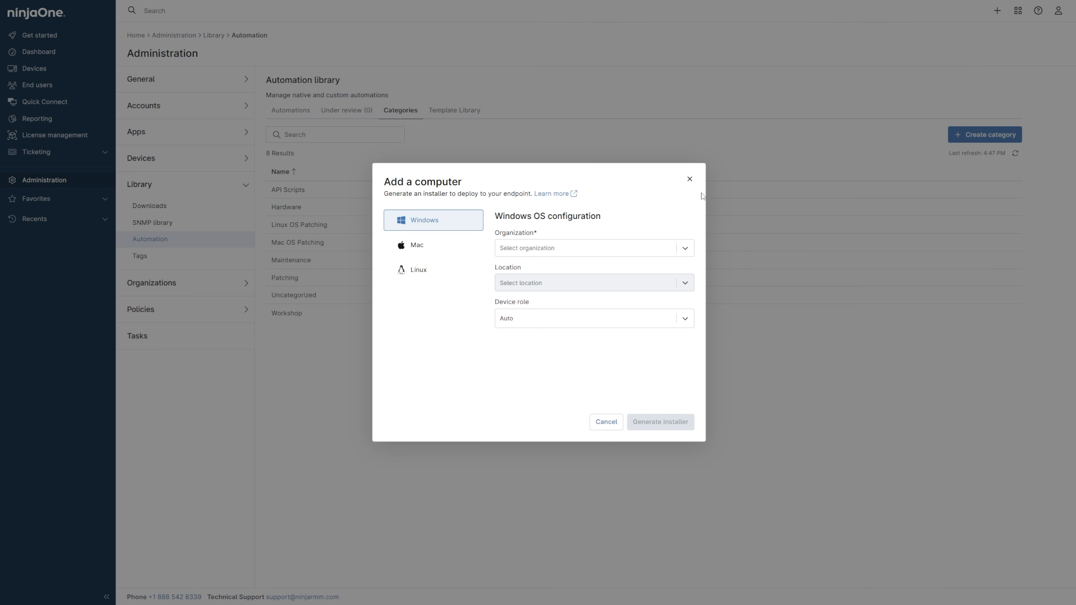
click(688, 254)
click(676, 273)
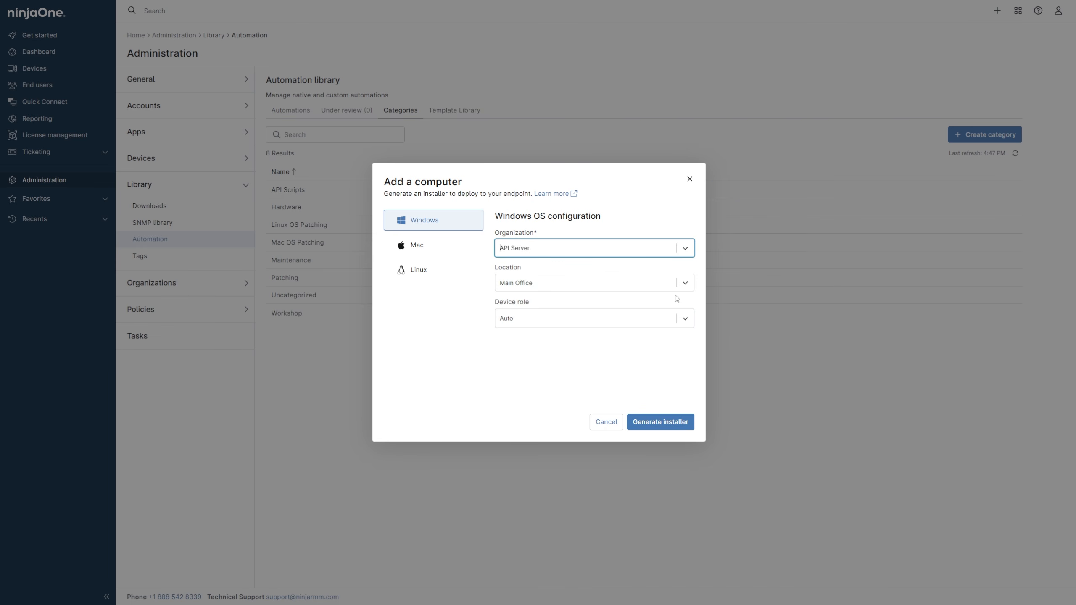
click(680, 318)
click(674, 357)
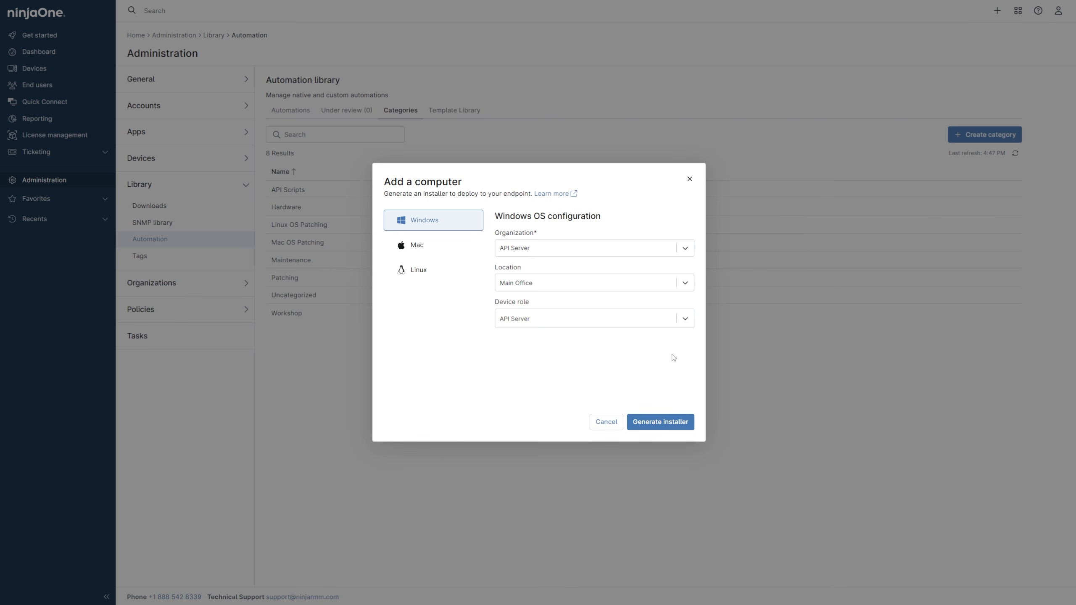
click(661, 419)
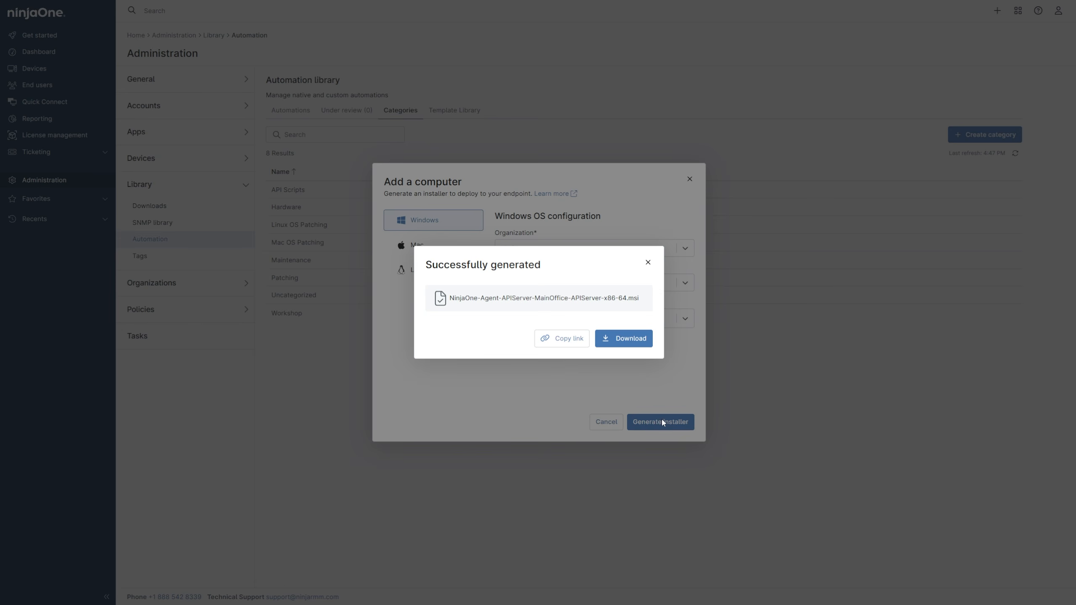
click(639, 345)
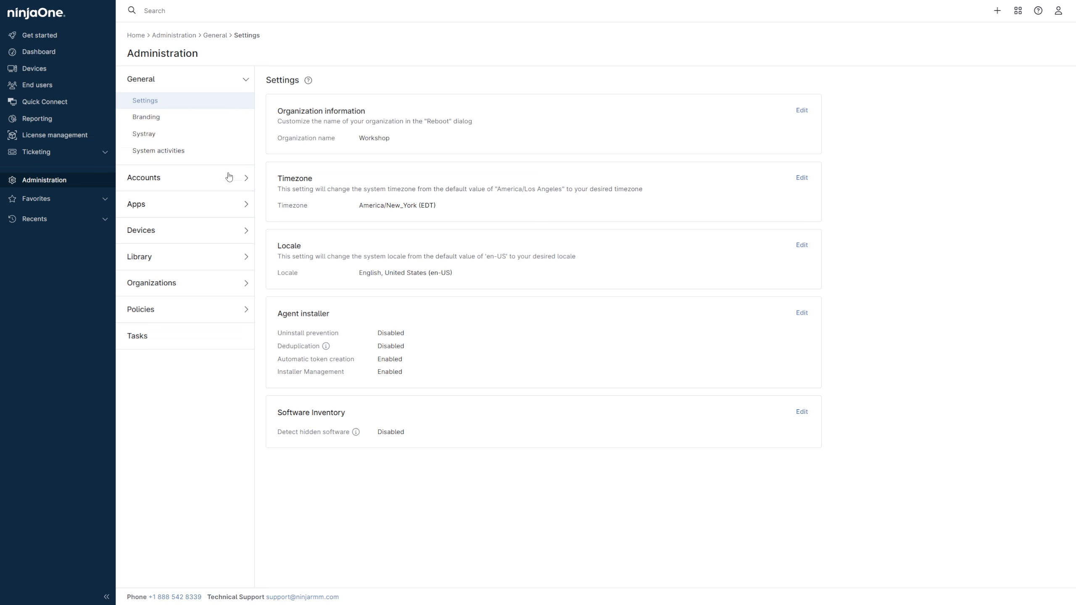
- Start a new API client app for the API Services (machine-to-machine) platform and name it API Server
click(221, 204)
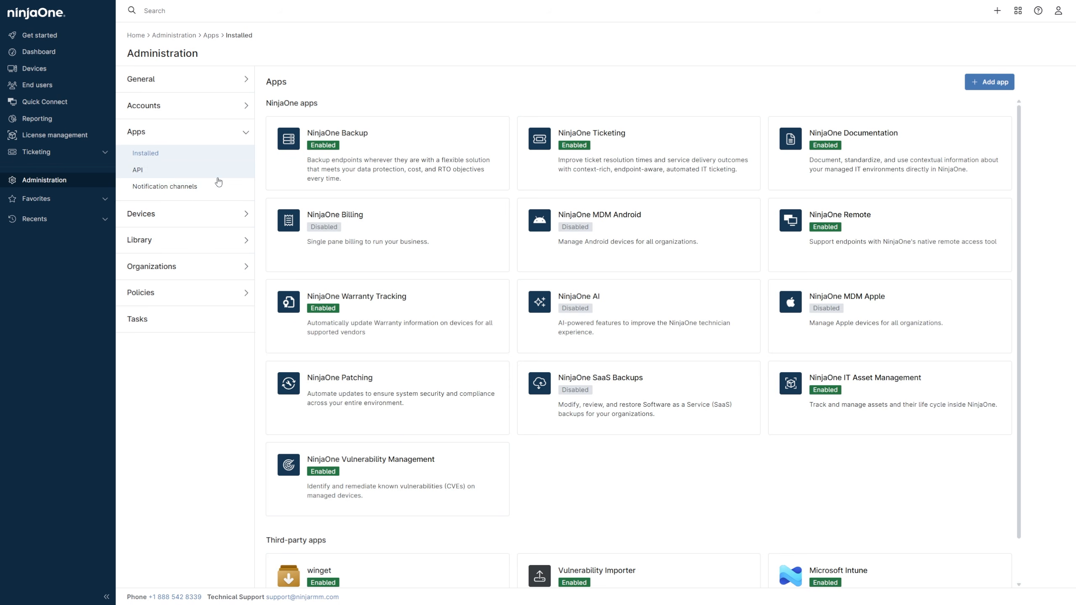
click(217, 177)
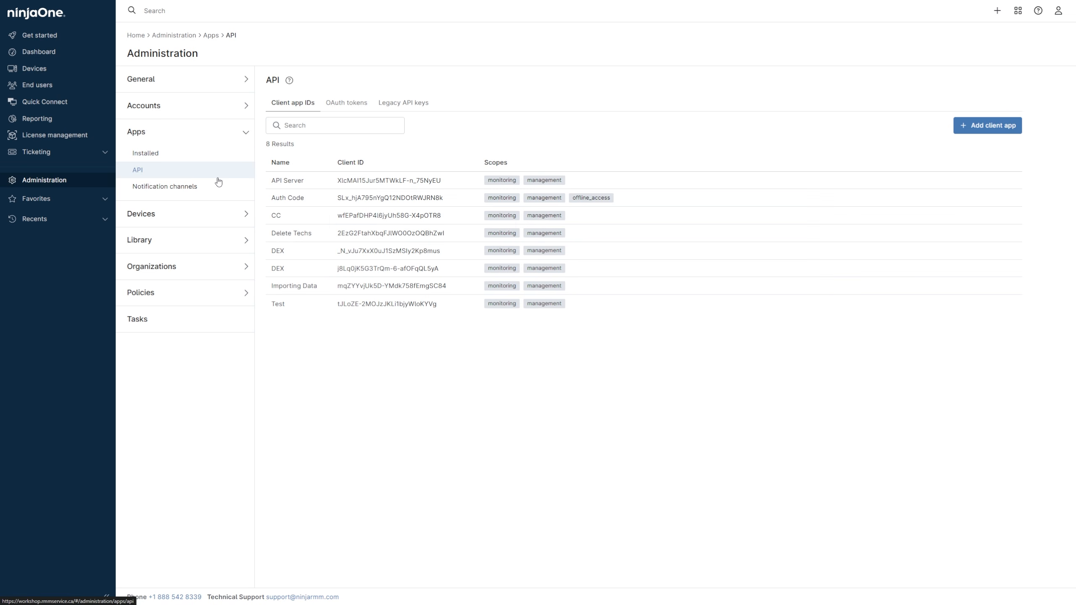
click(998, 128)
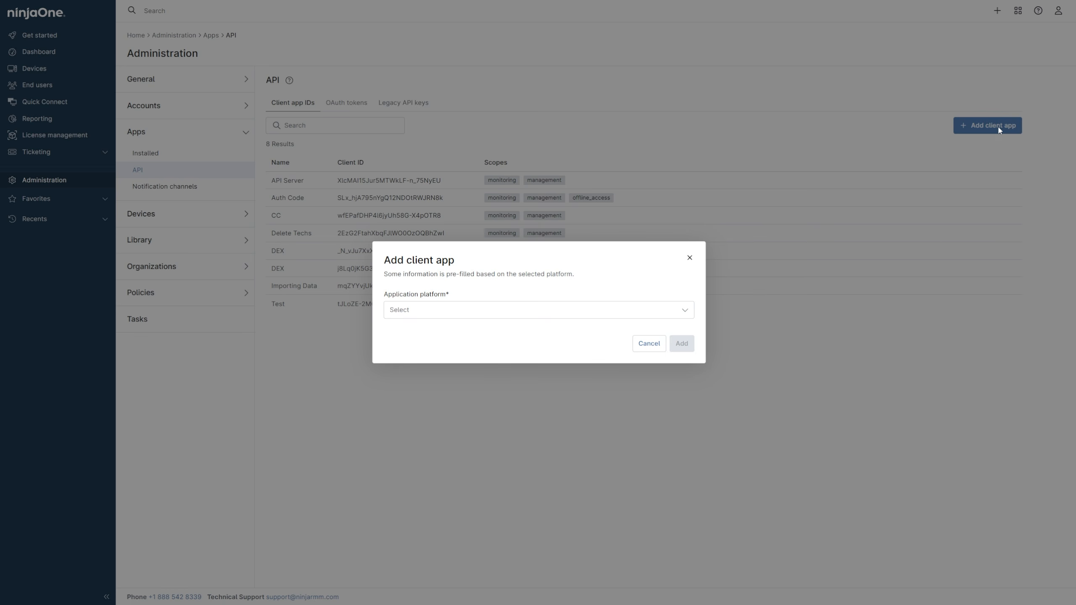
click(603, 314)
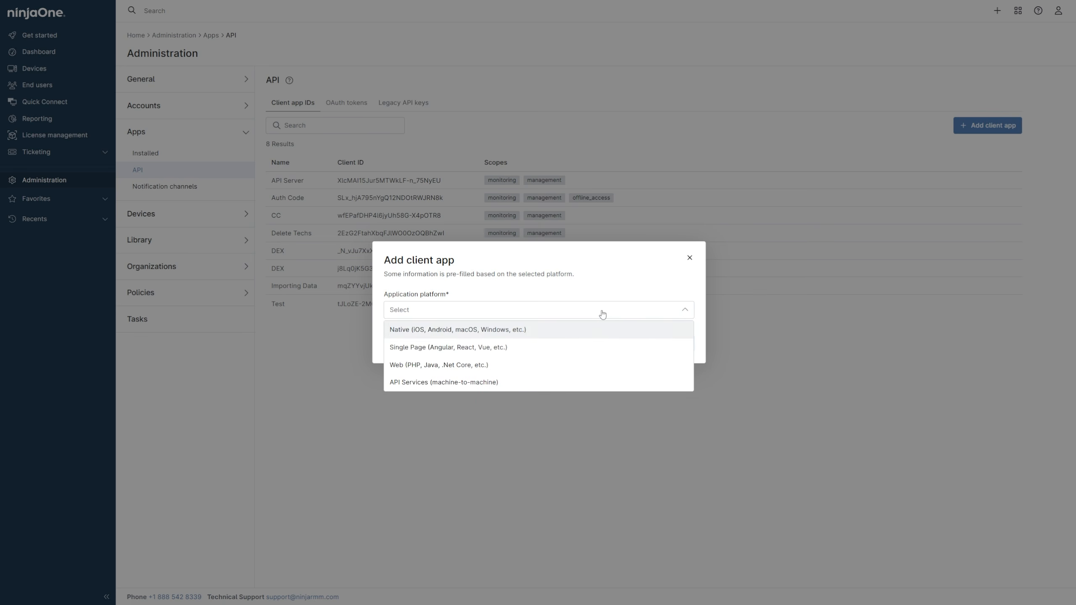
click(597, 381)
click(559, 267)
text(API Server)
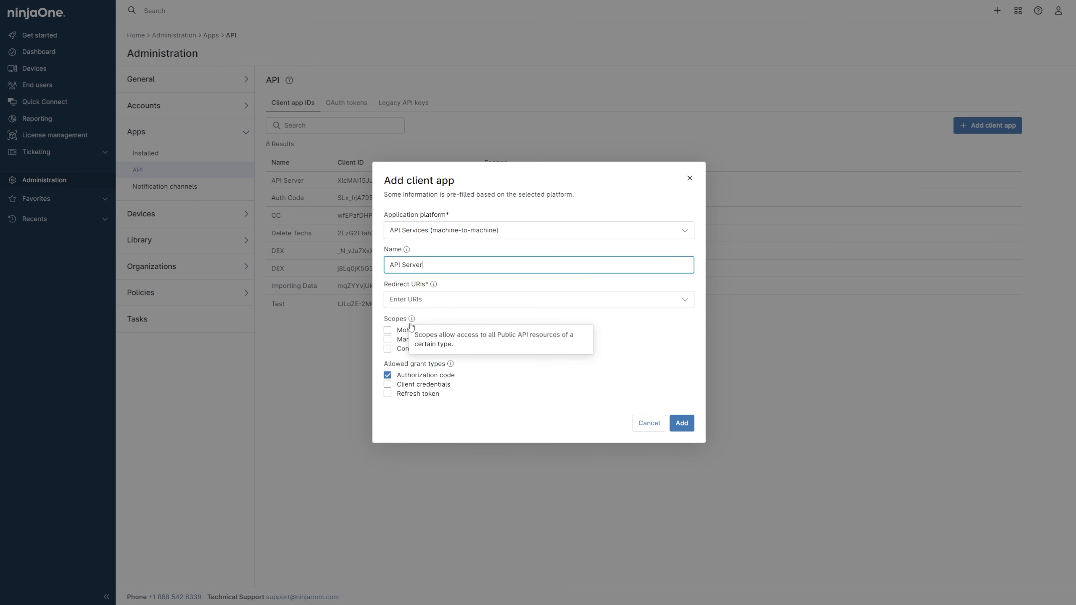
- Give the client app the Monitoring and Management scopes, allow only the Client credentials grant type, and add it
click(387, 330)
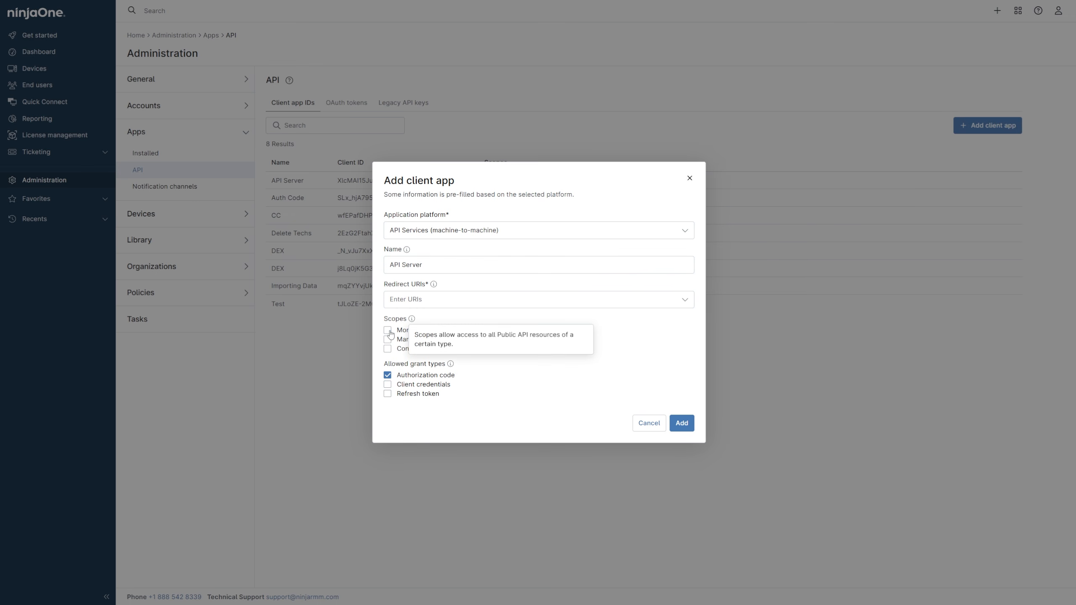
click(387, 339)
click(387, 374)
click(387, 384)
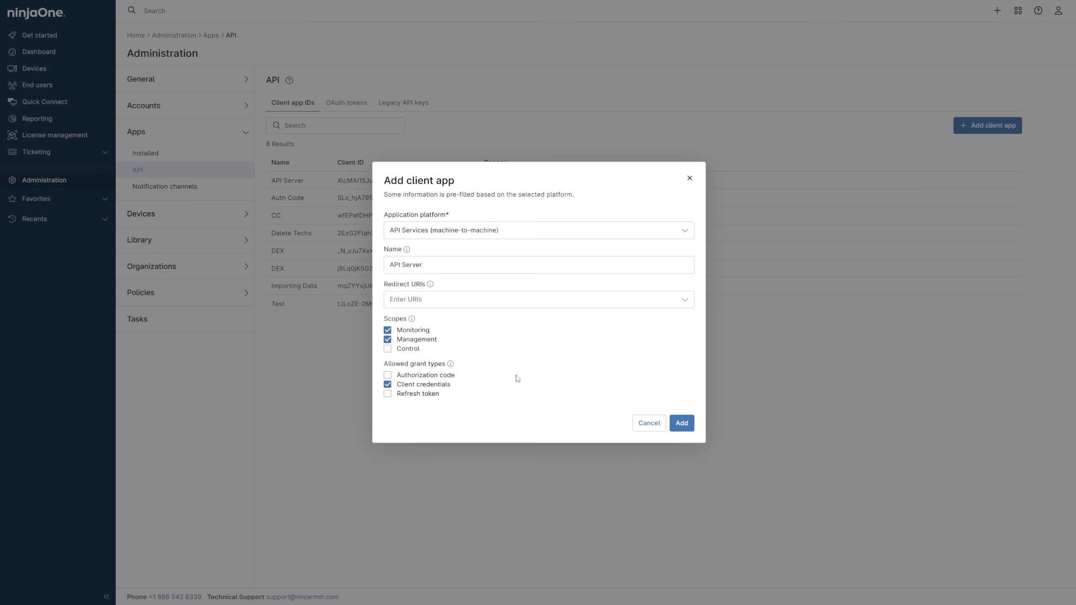
click(682, 422)
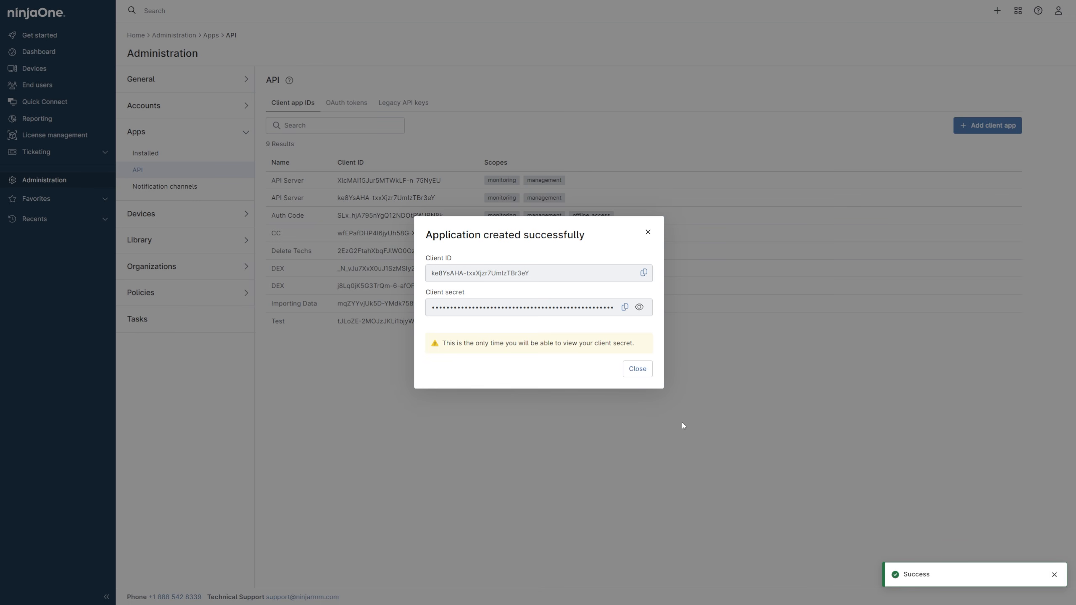
- Copy the new app's client ID into the NinjaOne Client ID field of the WINAPISRVRVM device's API Credentials
click(644, 274)
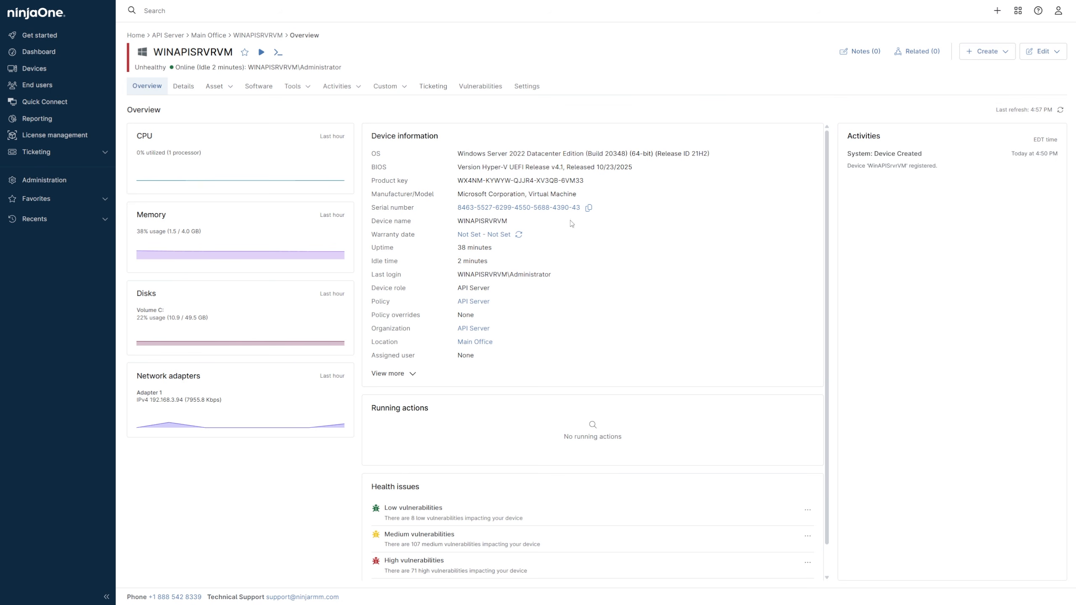
click(405, 89)
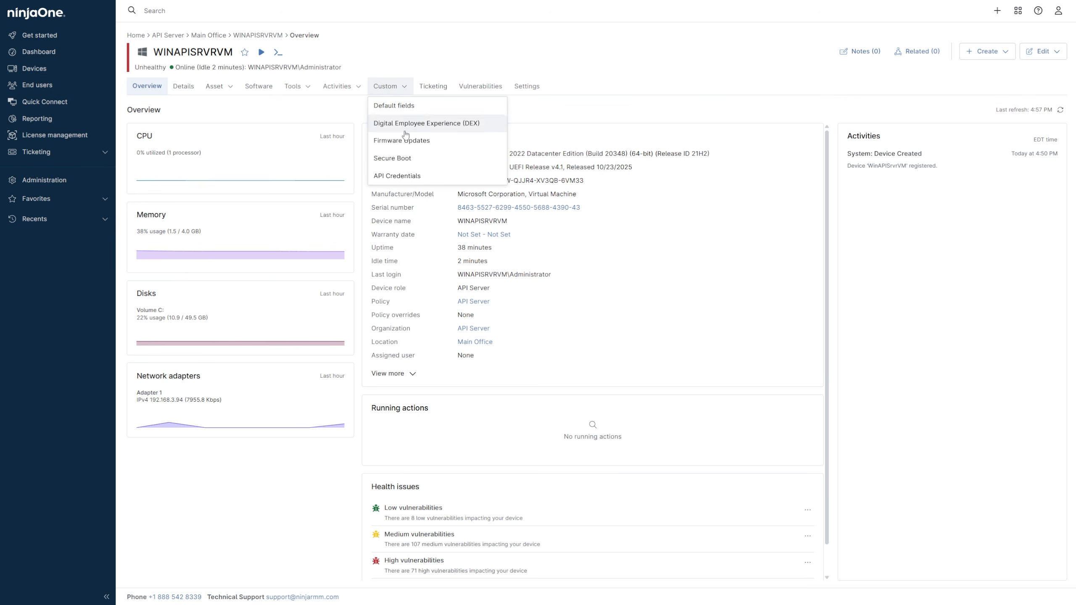
click(434, 181)
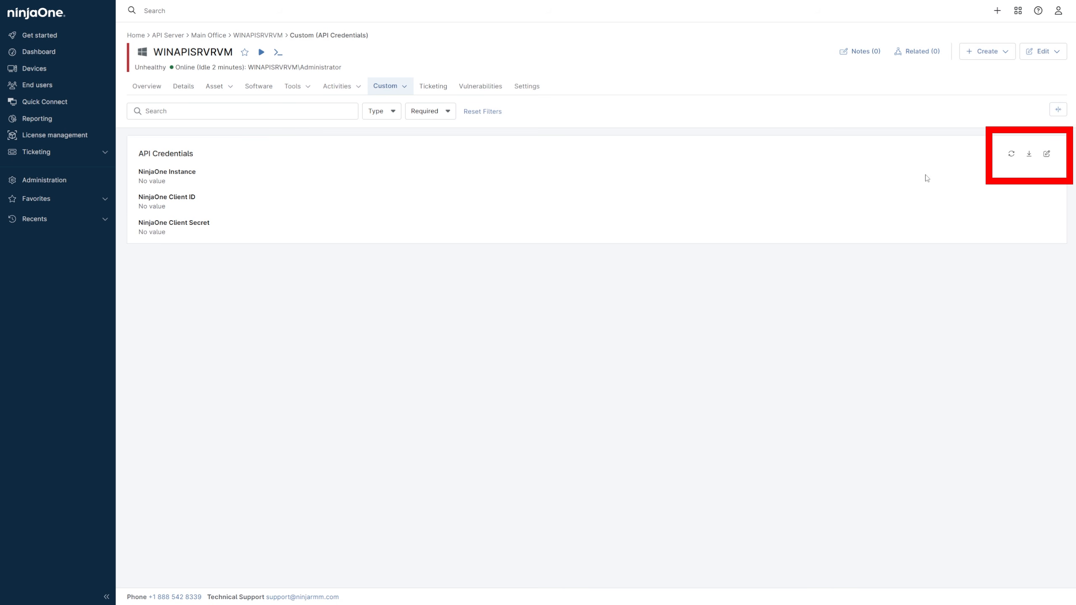
click(1045, 153)
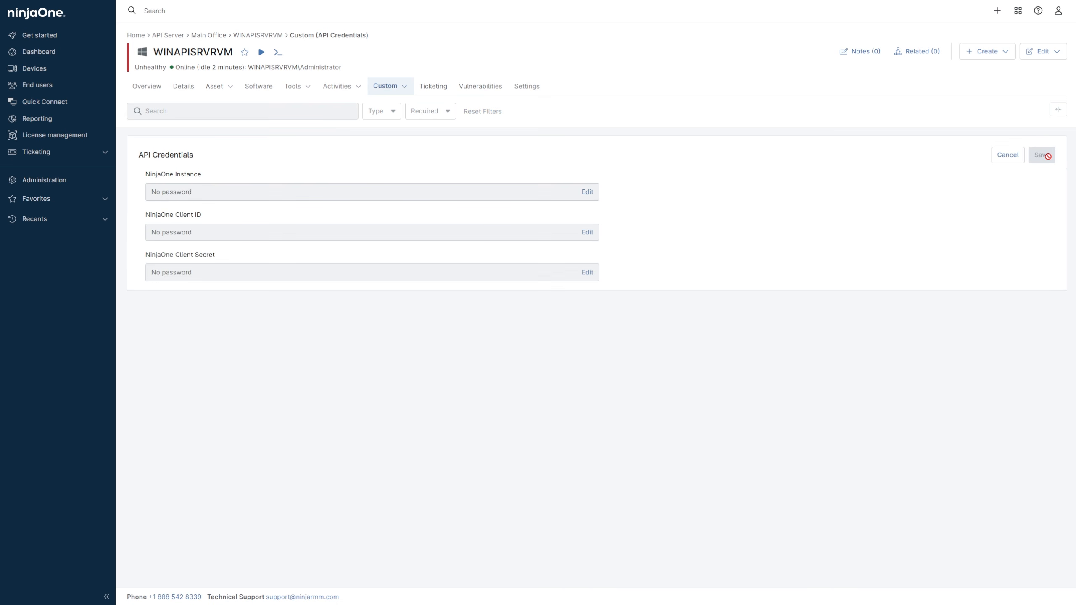
click(592, 233)
key(ctrl+v)
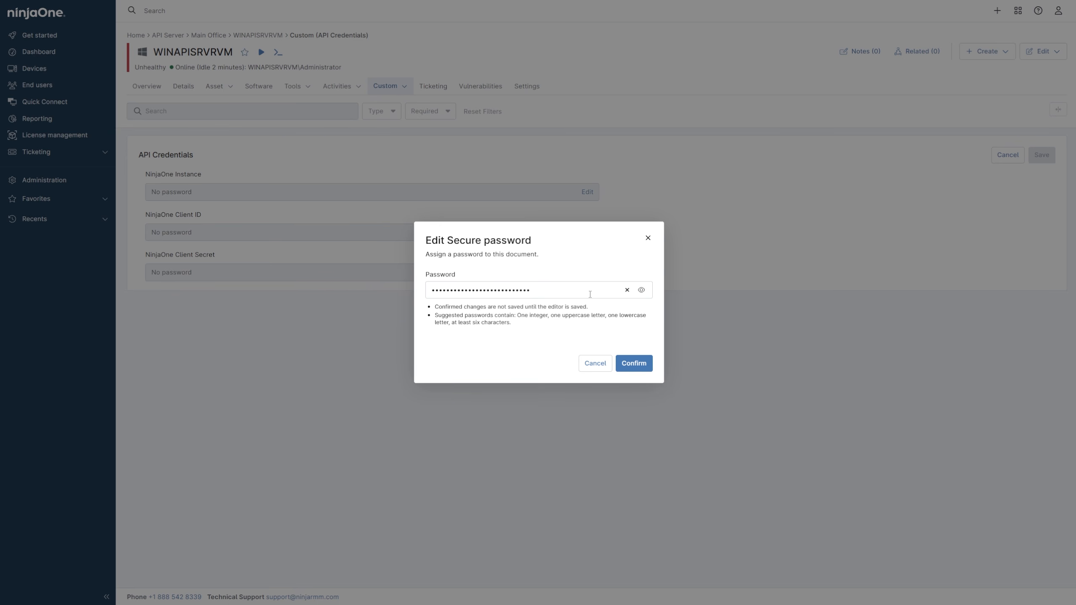
click(634, 365)
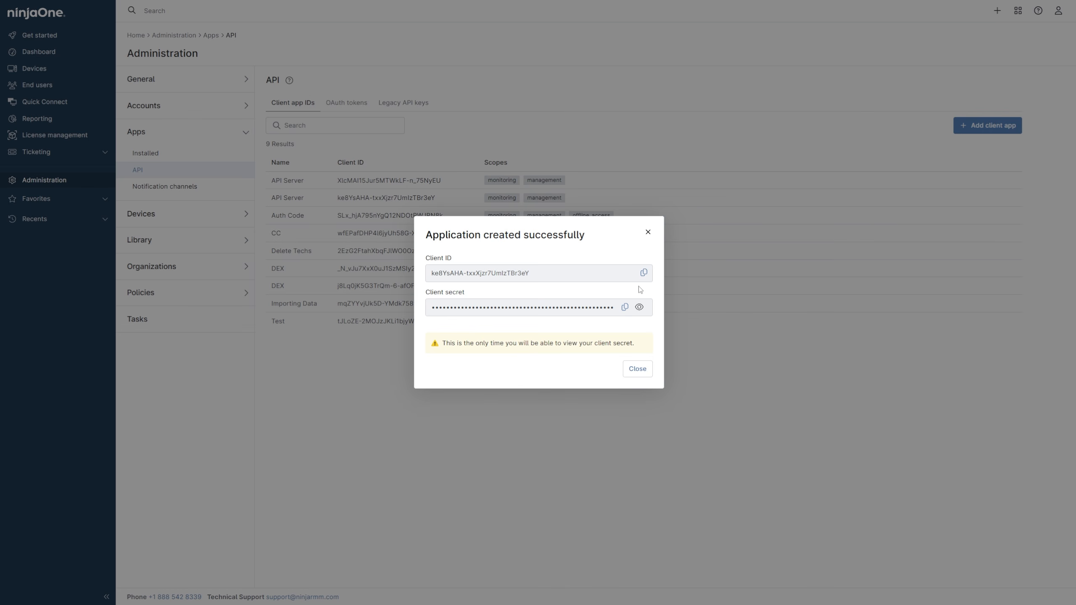
- Copy the app's client secret into the device's NinjaOne Client Secret field and confirm it
click(625, 308)
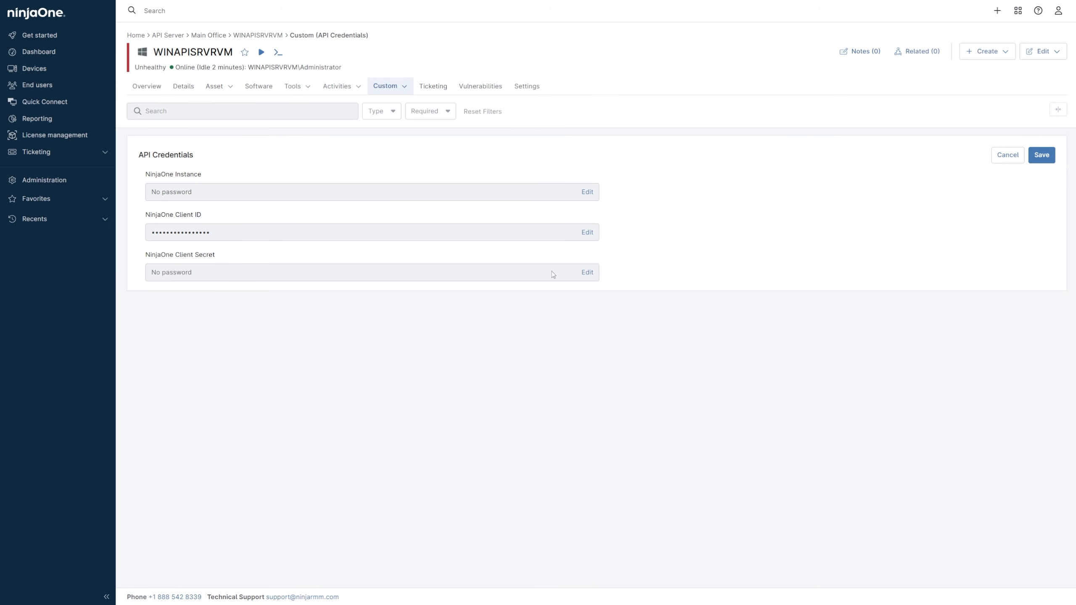
click(588, 273)
key(ctrl+v)
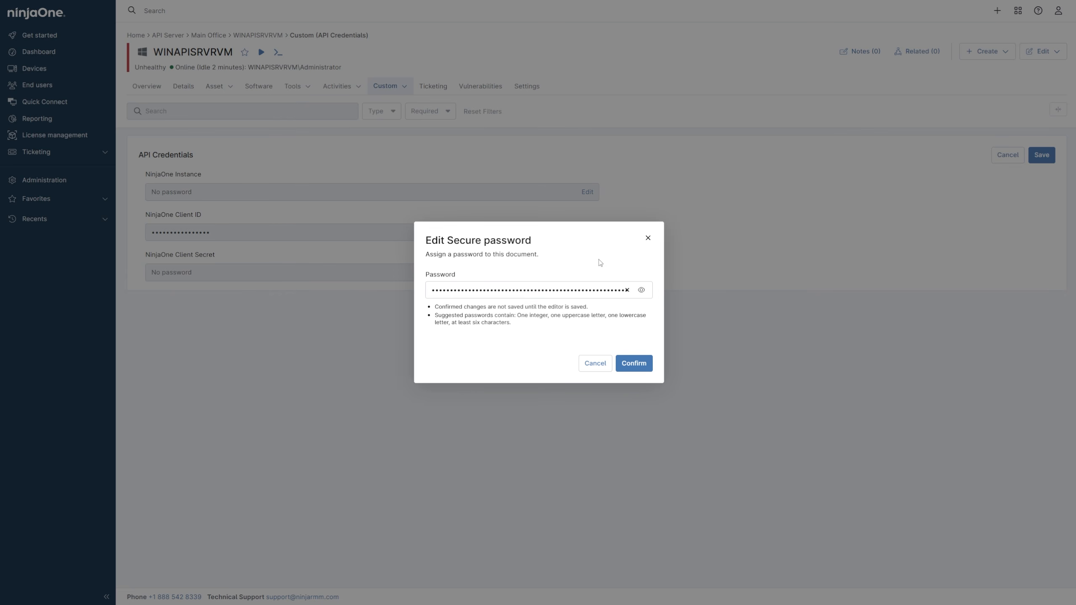
click(641, 363)
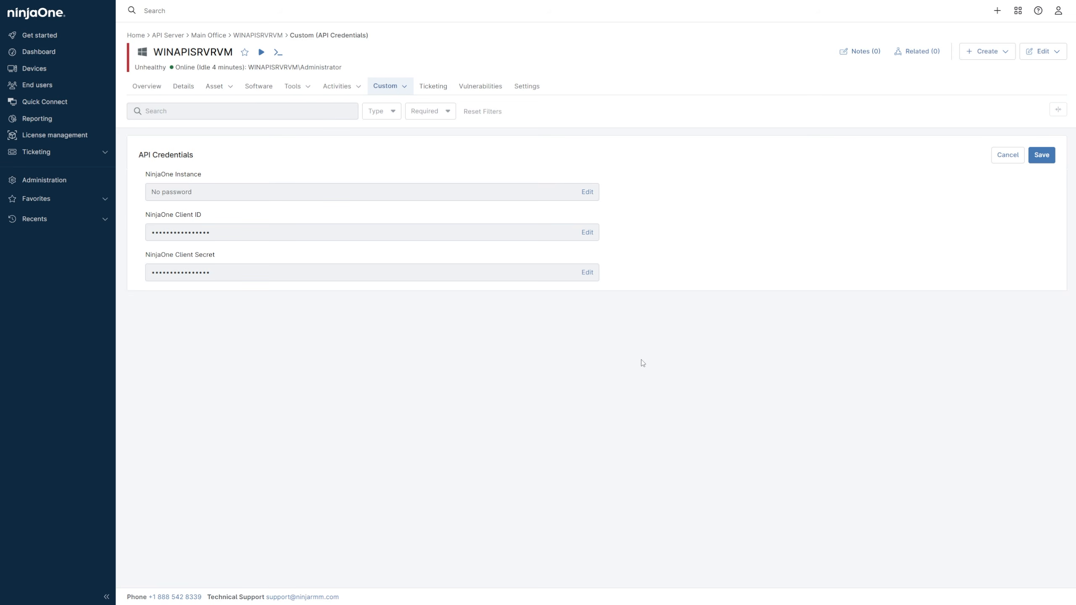
- Paste the instance value into the device's NinjaOne Instance secure field and save the API Credentials
click(587, 191)
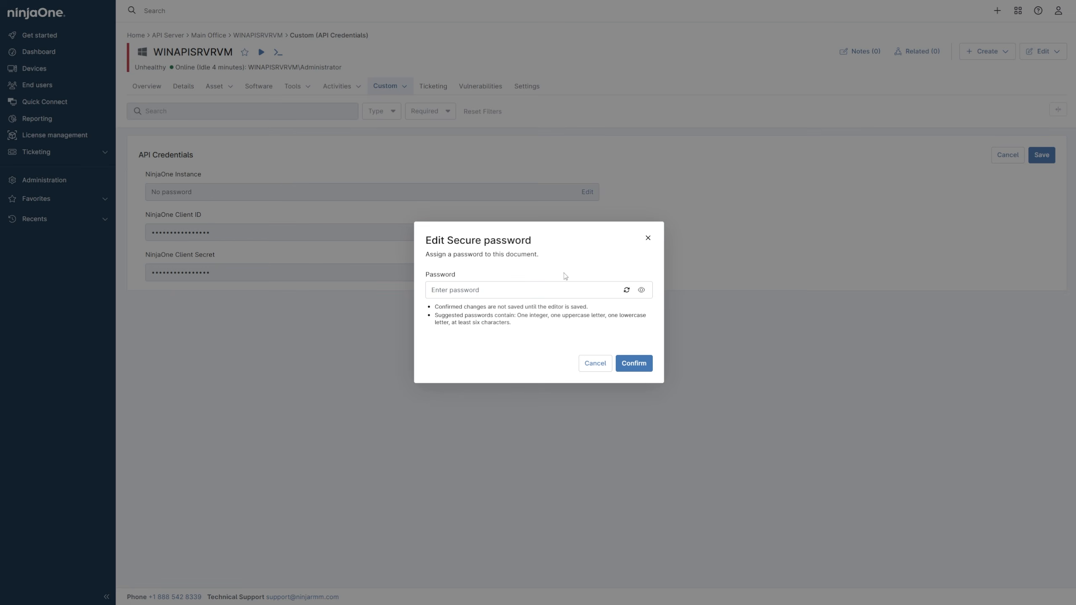
key(ctrl+v)
click(632, 364)
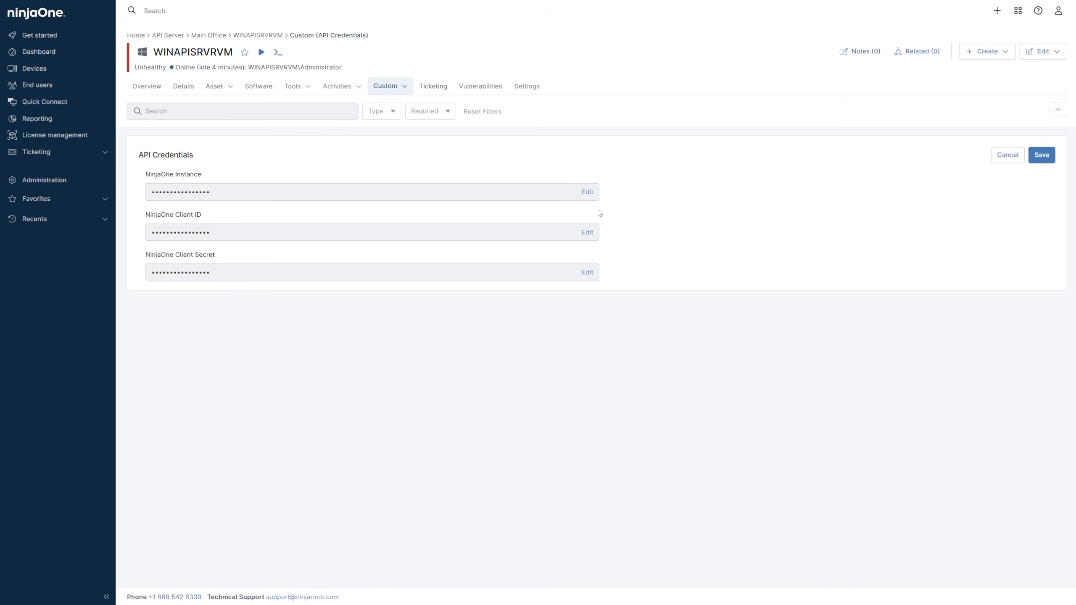
click(587, 191)
click(1041, 155)
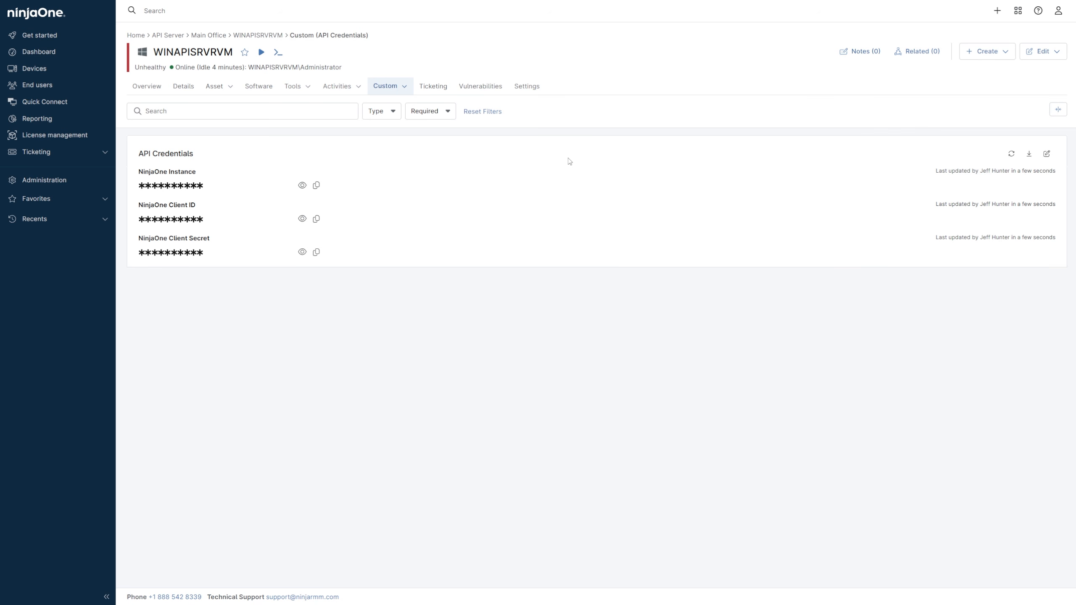
- In the Level 1 Tech technician role, set the organization permission for API Server to No Access
click(45, 180)
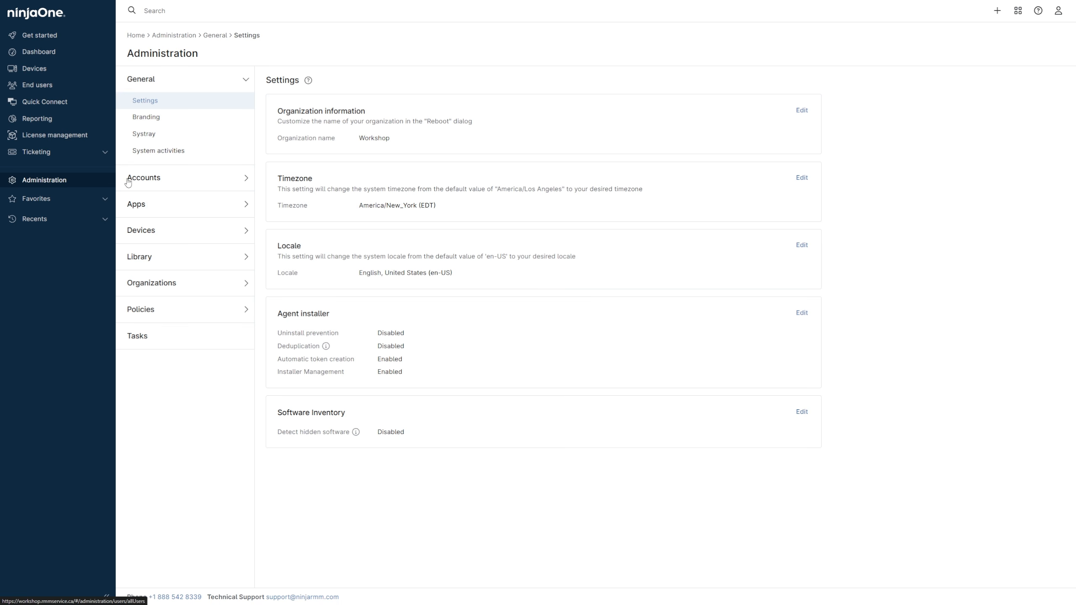
click(145, 181)
click(165, 149)
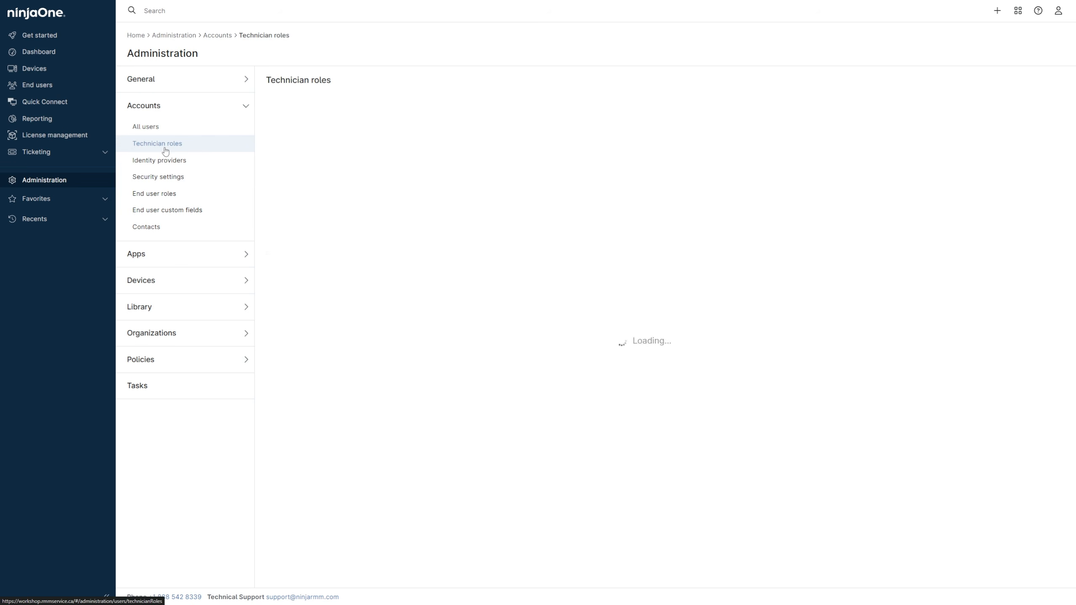
click(165, 130)
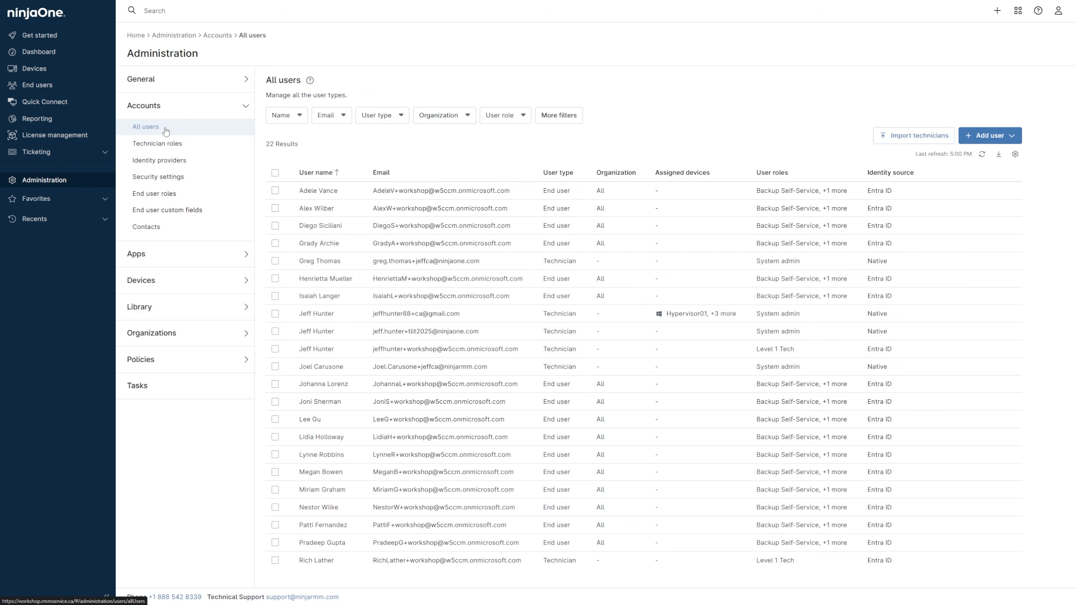
click(166, 141)
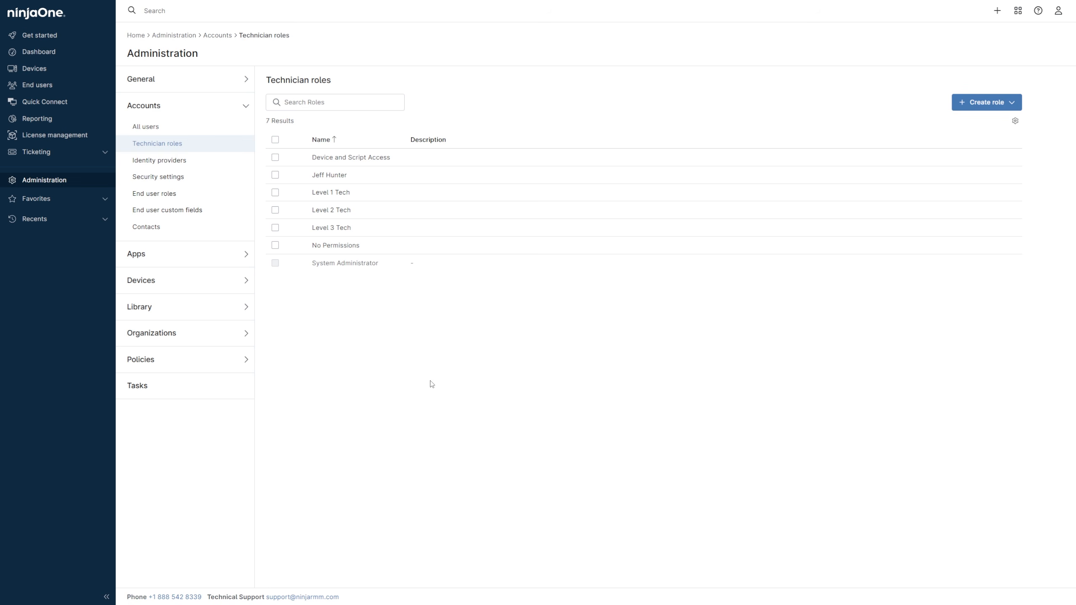
click(345, 194)
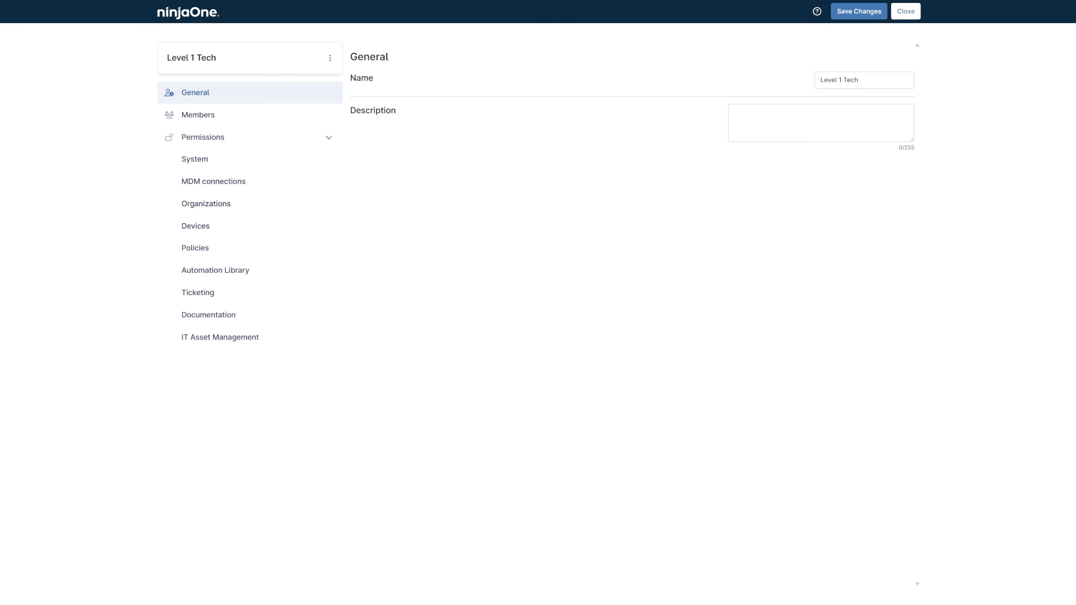
click(263, 205)
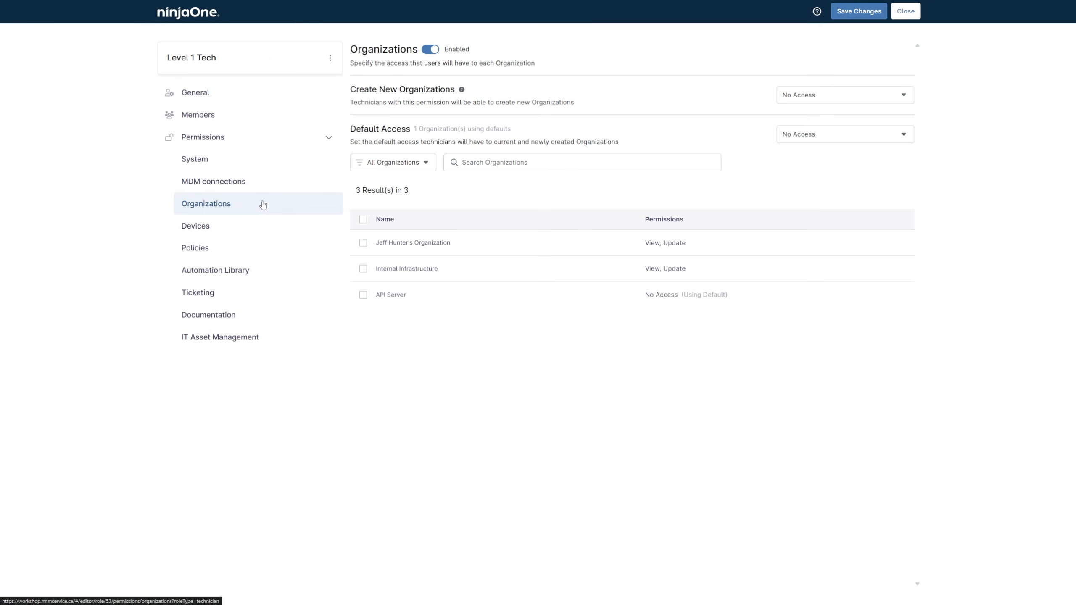
click(363, 295)
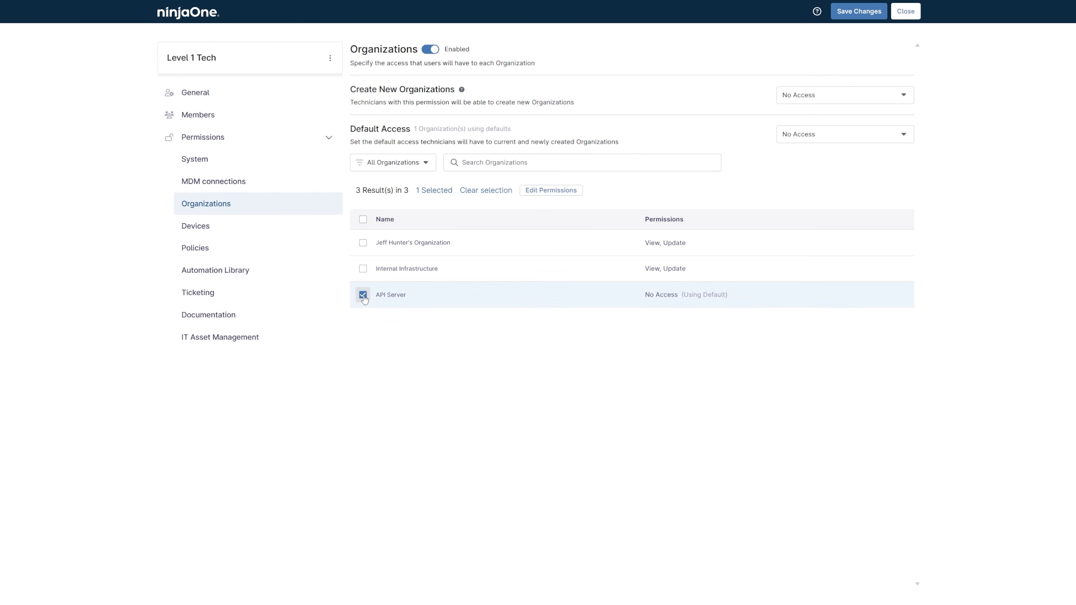
click(536, 190)
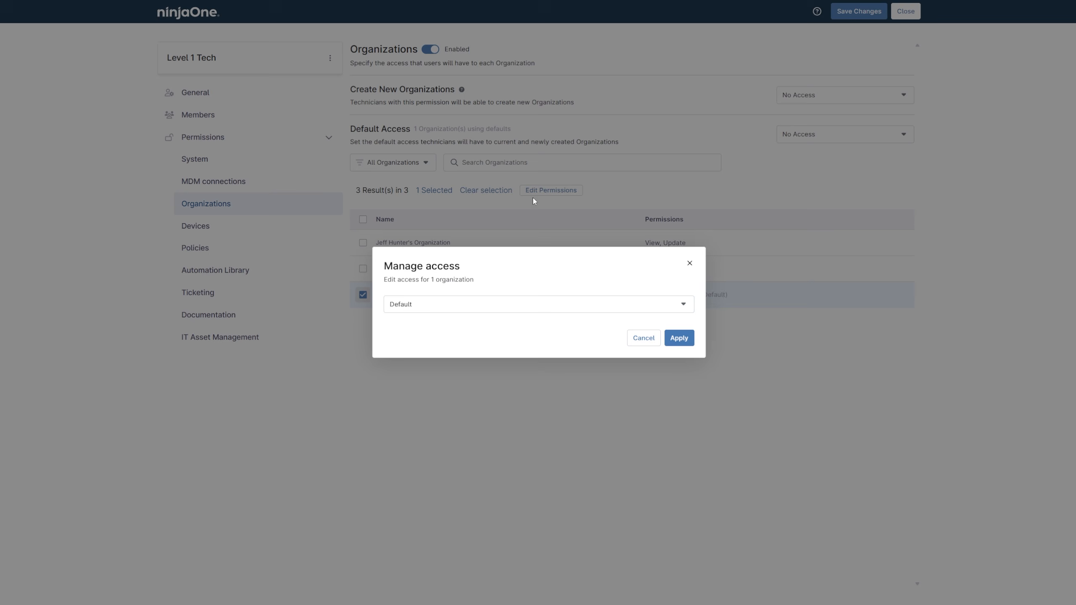
click(519, 305)
click(501, 347)
click(669, 338)
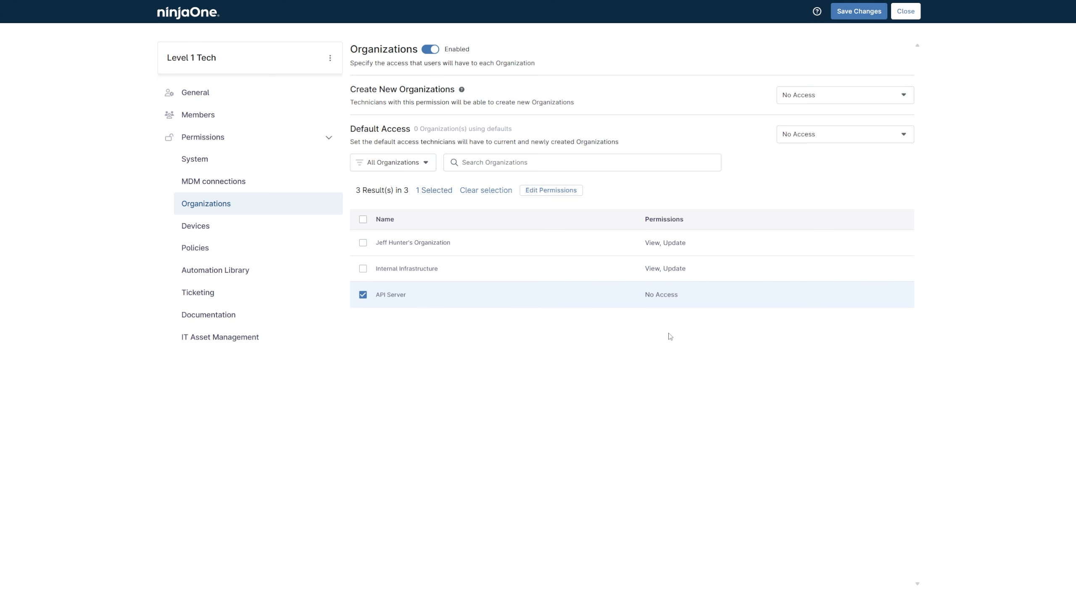
- Check the Level 1 Tech role's device access for the API Server role under Windows Systems, Windows Server
click(230, 226)
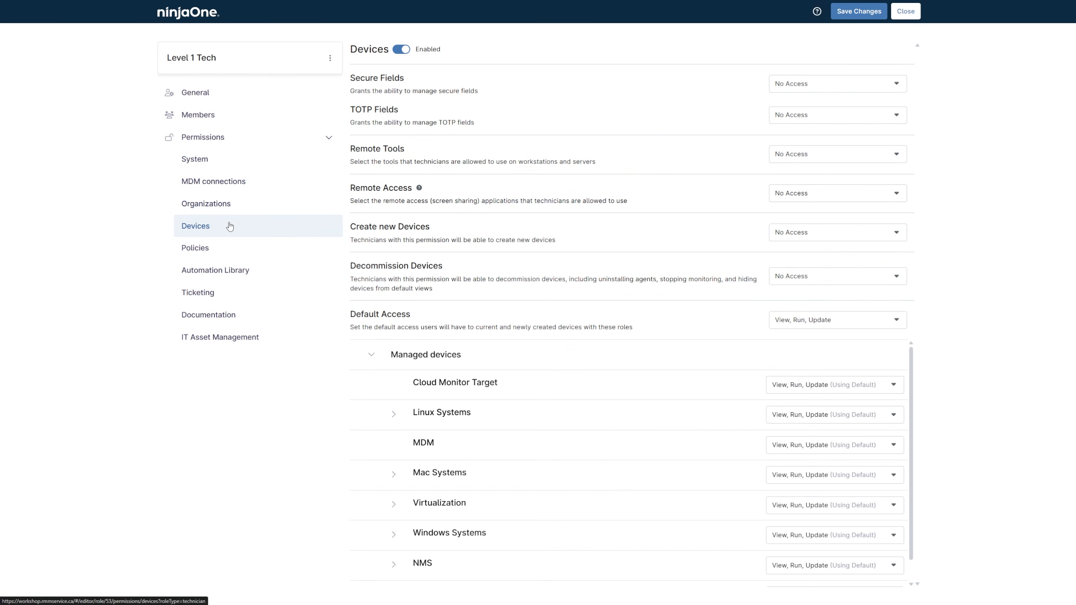
scroll(438, 400, down, 1)
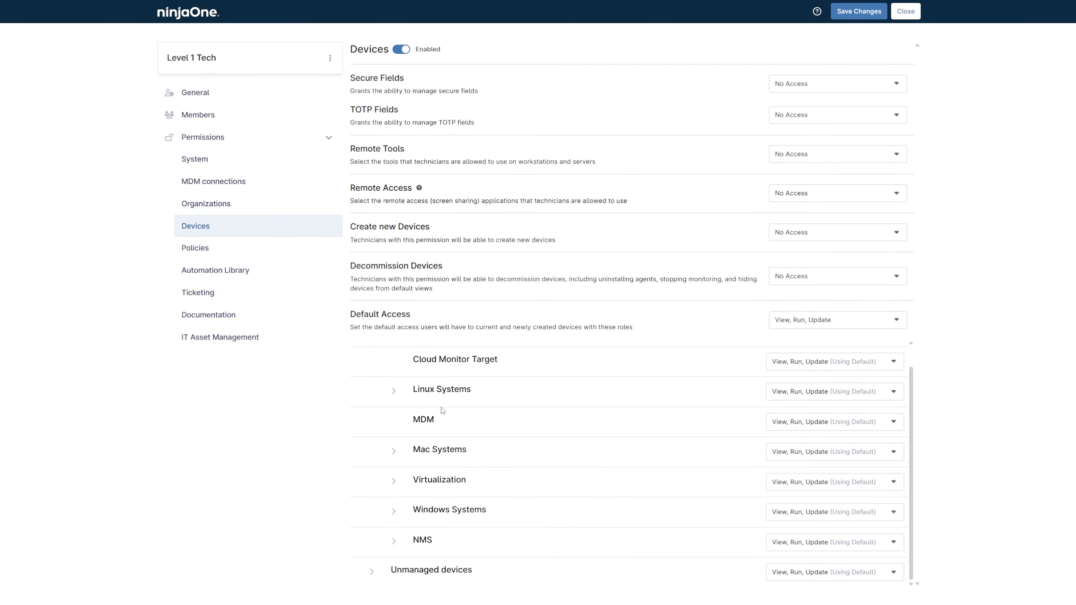
click(394, 511)
scroll(406, 500, down, 2)
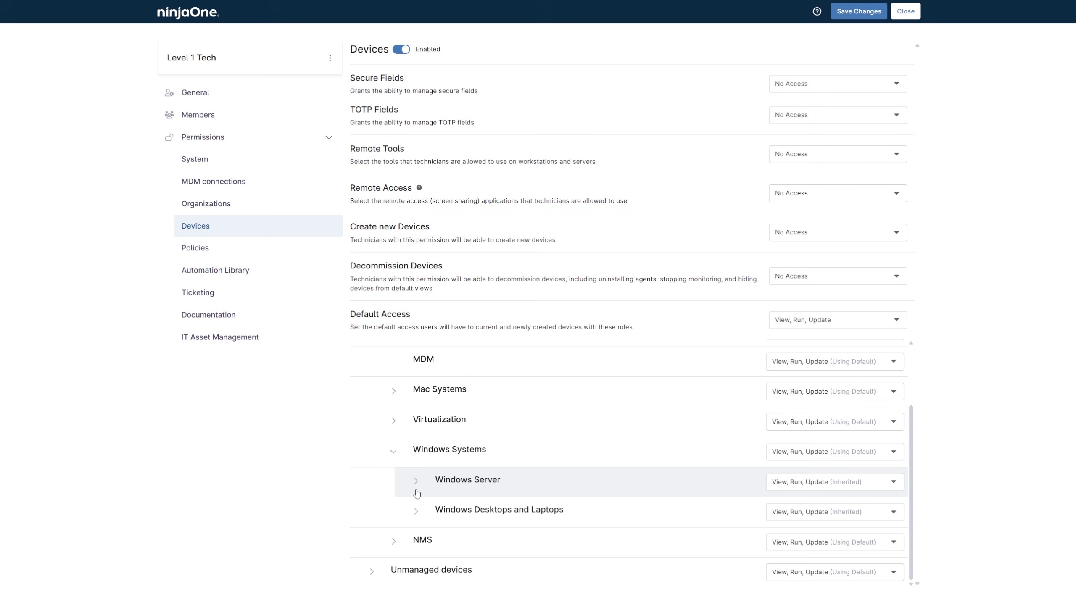
click(416, 489)
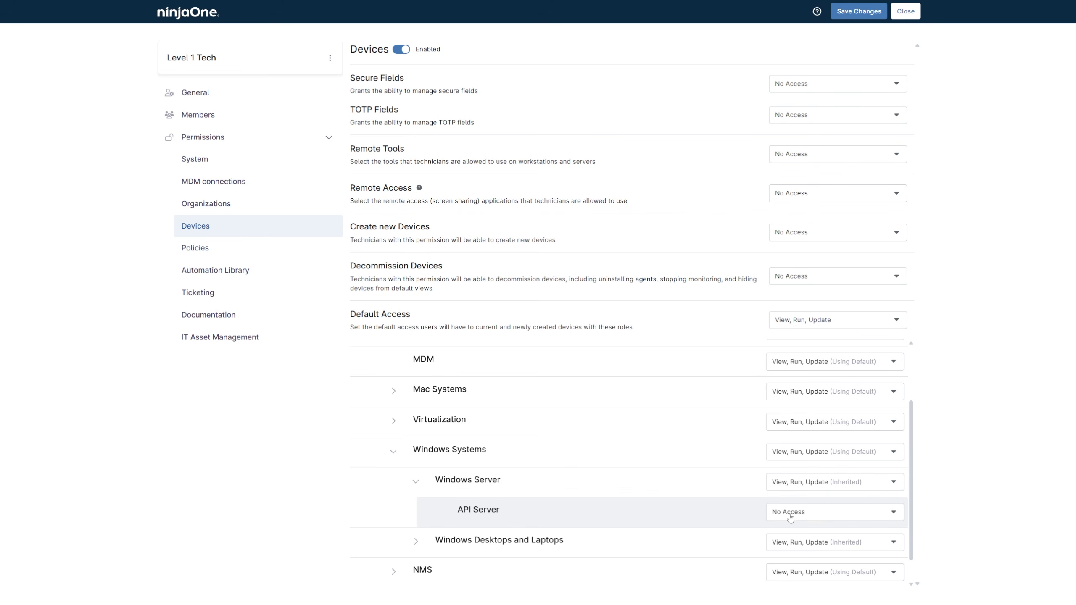
- In the Level 1 Tech policy permissions, set access to the API Server policy to No Access
click(224, 254)
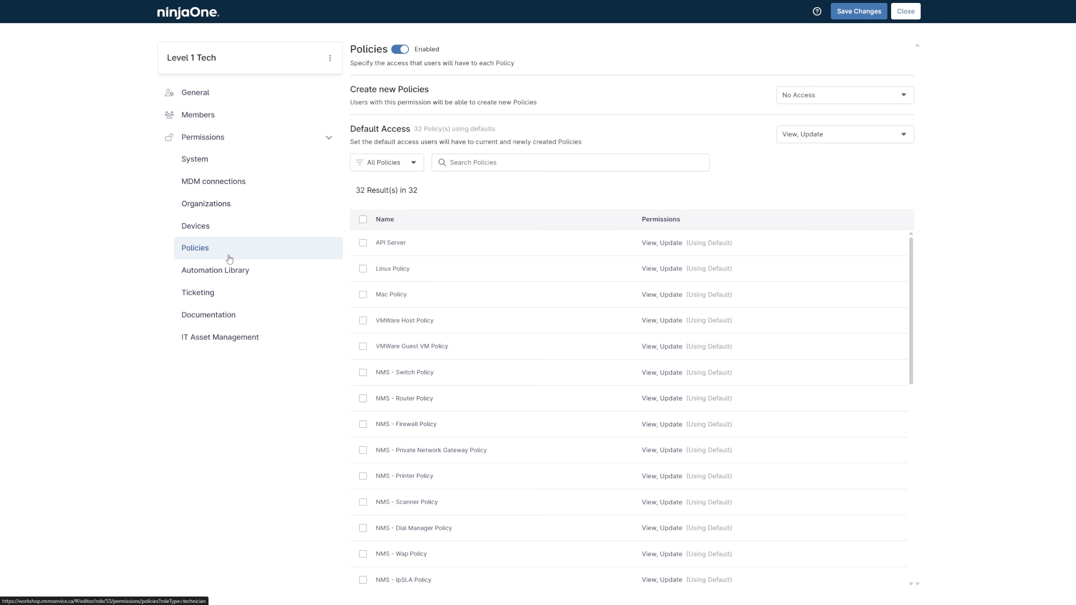
click(363, 243)
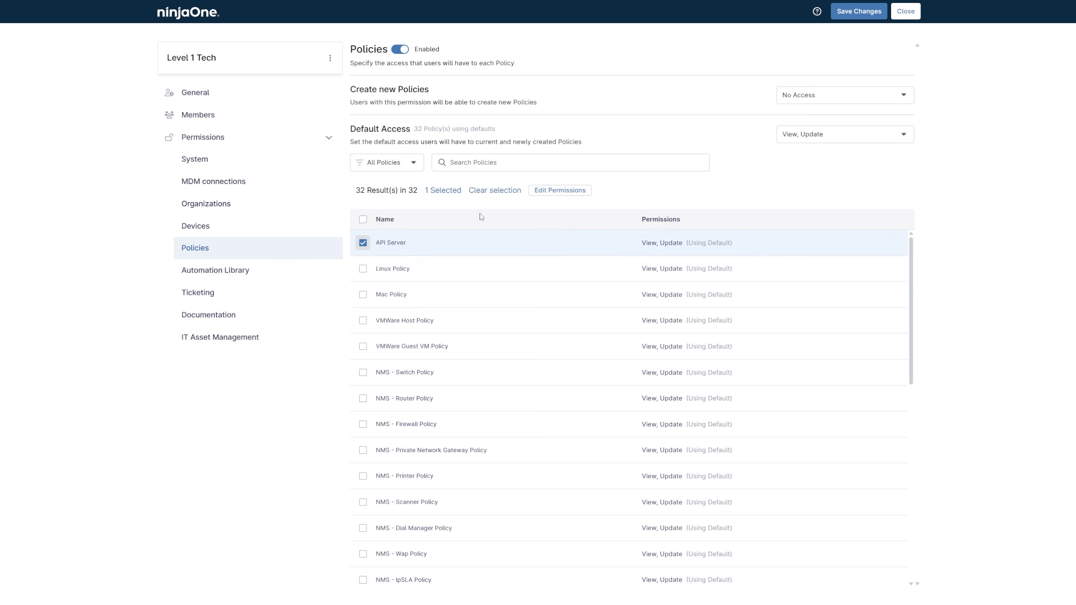
click(547, 191)
click(484, 301)
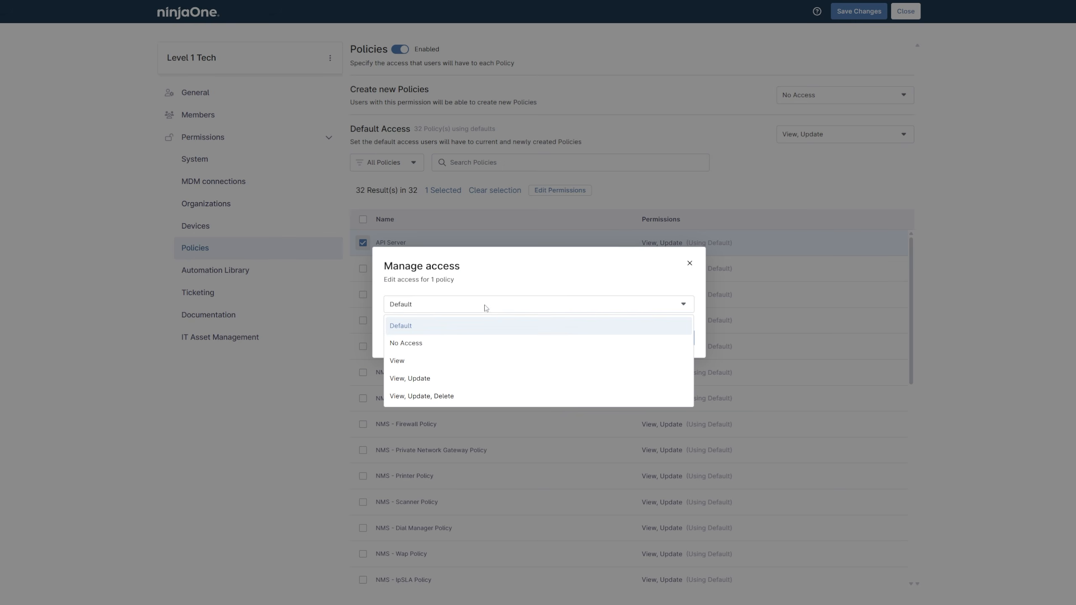
click(475, 345)
click(679, 337)
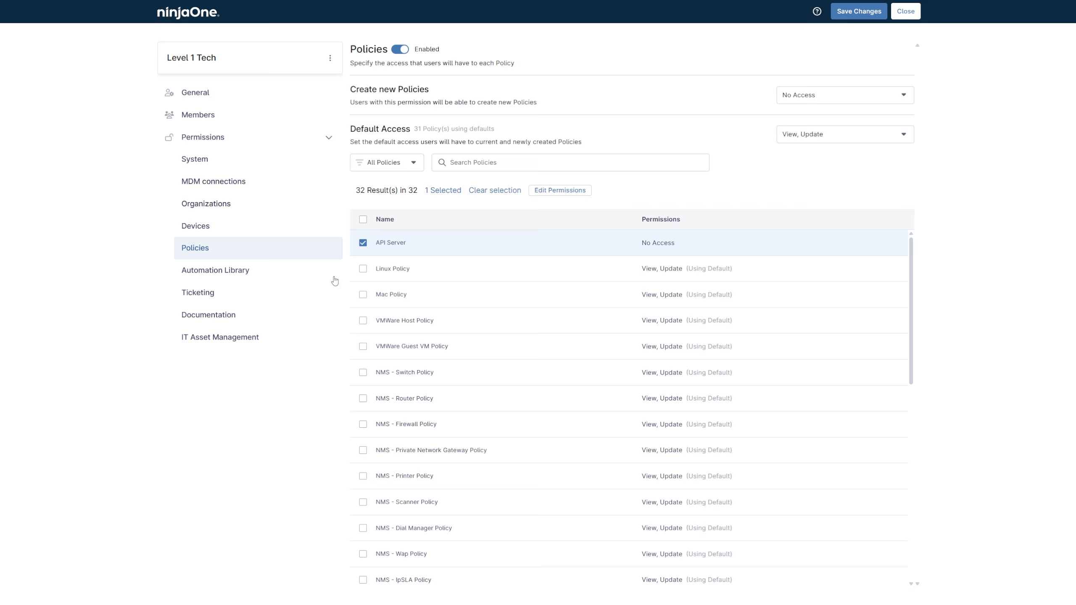
- Set the Level 1 Tech automation library permission for the API Scripts category to No Access and save the role changes
click(290, 271)
click(363, 463)
click(550, 230)
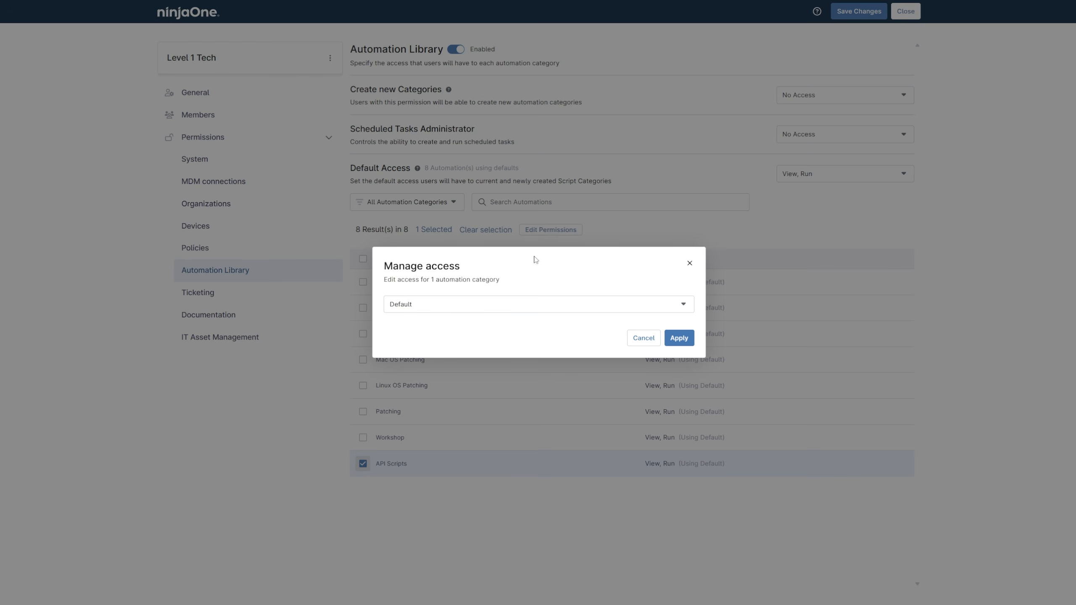
click(485, 310)
click(481, 342)
click(679, 338)
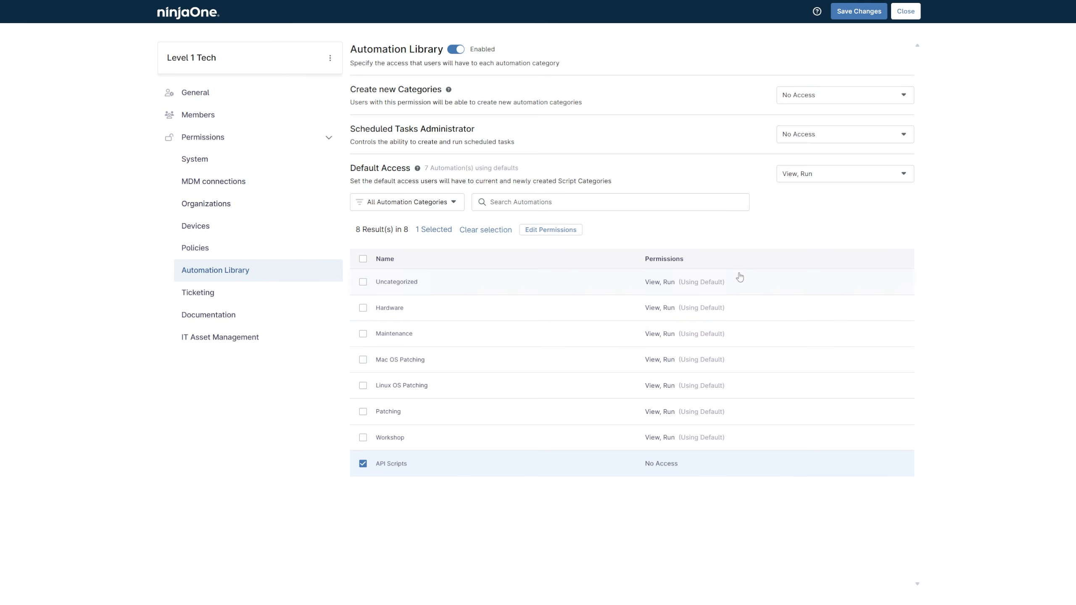
click(856, 13)
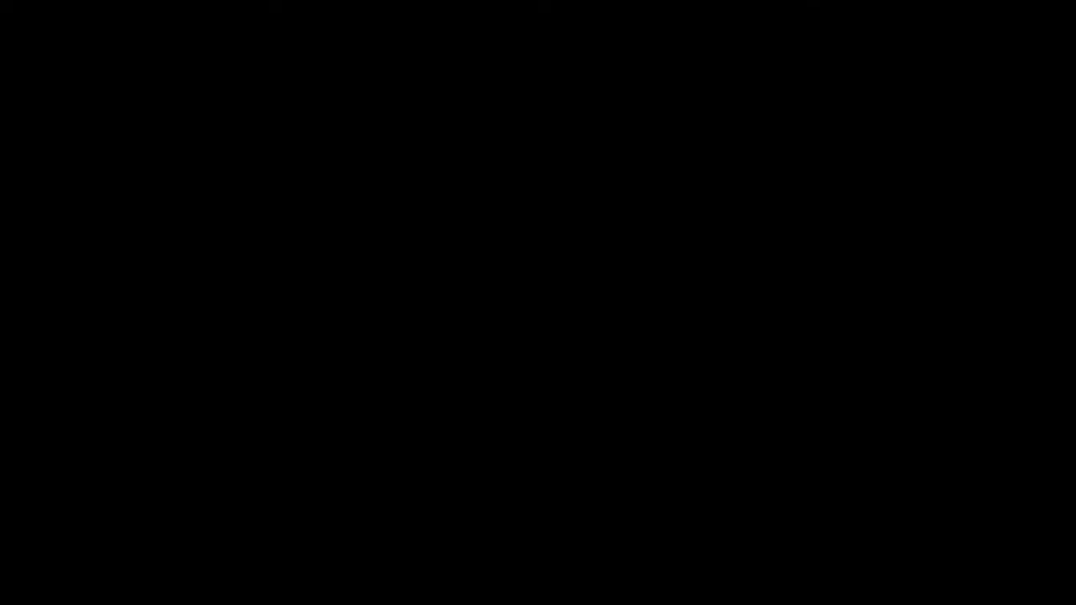